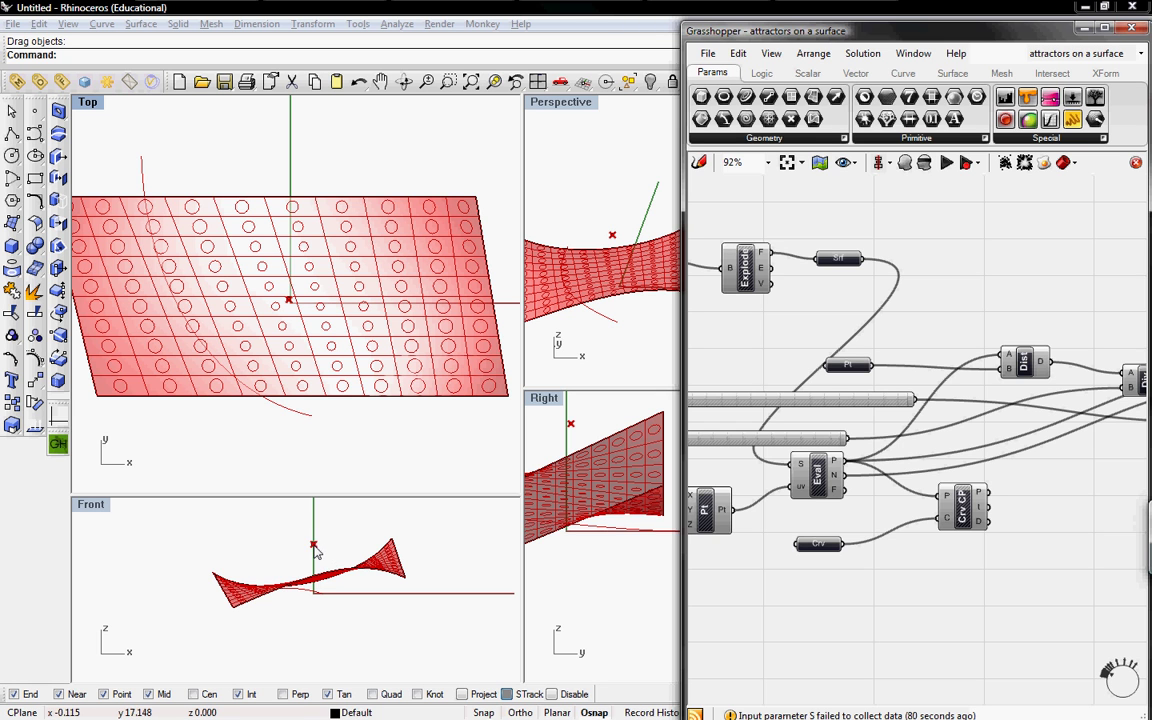
# - Move the attractor point down onto the surface and wire the Crv CP point output into the Dist component's B input
pyautogui.moveTo(313, 552); pyautogui.dragTo(313, 576)
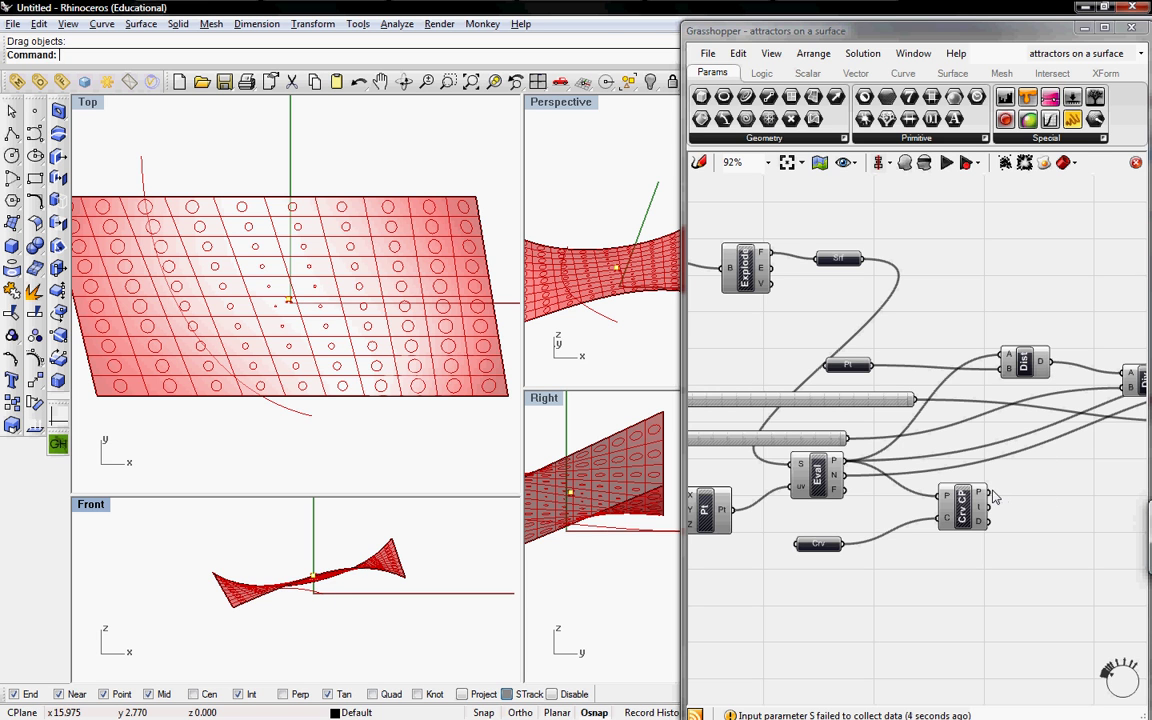
pyautogui.moveTo(990, 493); pyautogui.dragTo(1005, 369)
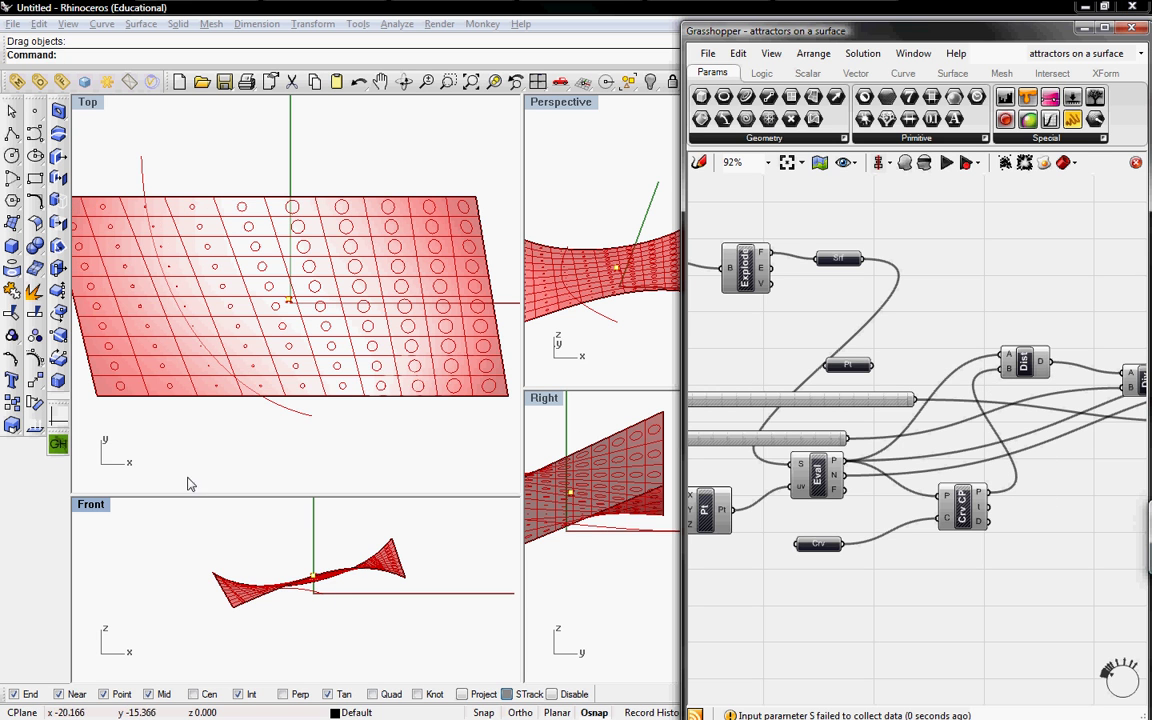
# - Shift the attractor curve across the surface in the Top view, and reposition it higher along the surface in the Front view
pyautogui.moveTo(140, 228); pyautogui.dragTo(281, 260)
pyautogui.click(248, 267)
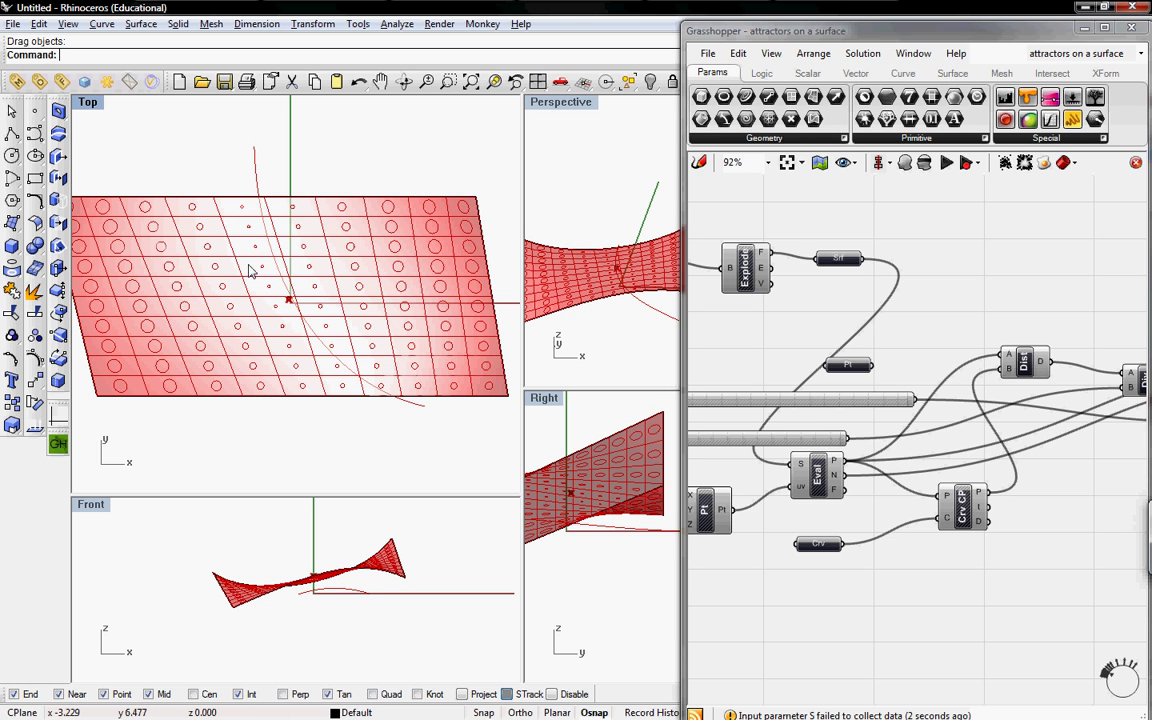
pyautogui.moveTo(280, 263); pyautogui.dragTo(218, 266)
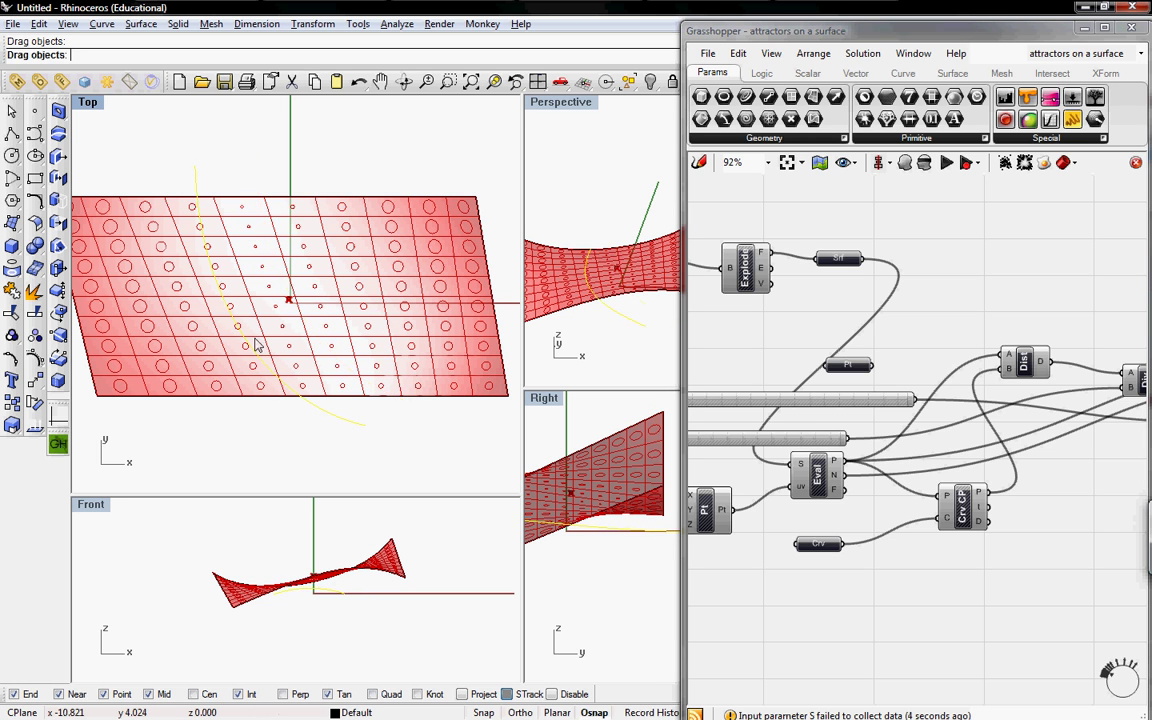
pyautogui.moveTo(316, 594); pyautogui.dragTo(434, 551)
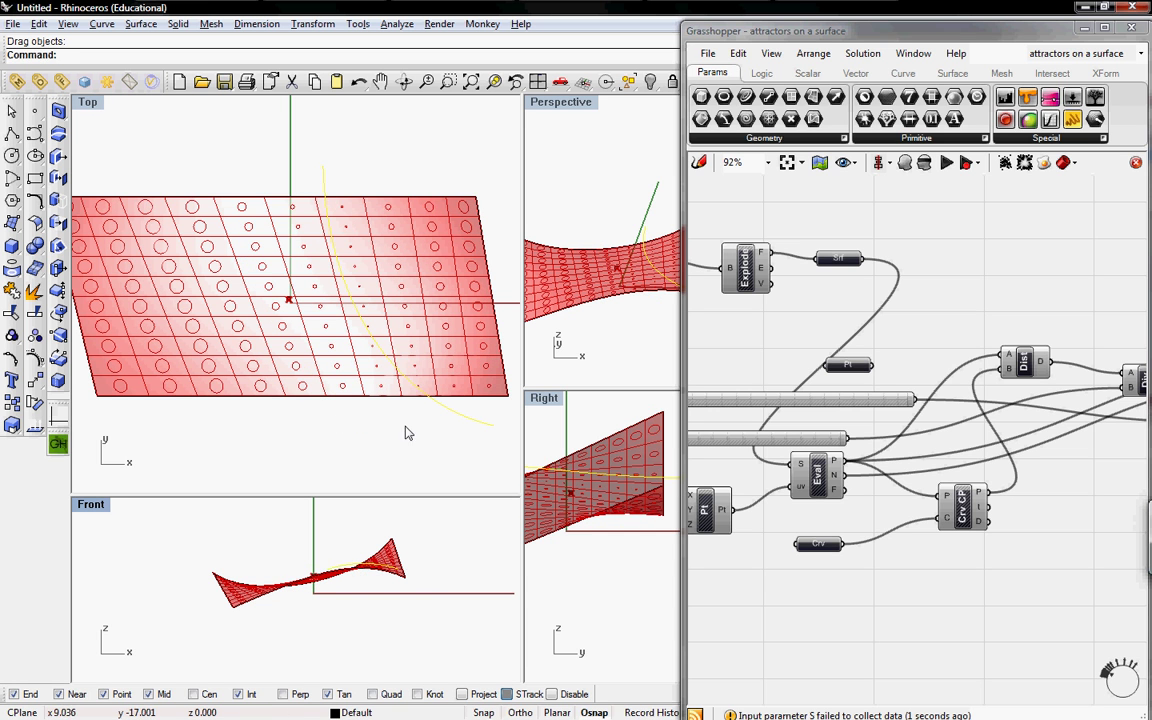
# - Switch to the explode_divide definition and reference the Rhino surface in its Srf parameter
pyautogui.moveTo(731, 341); pyautogui.dragTo(914, 346, button='right')
pyautogui.moveTo(707, 286); pyautogui.dragTo(922, 343, button='right')
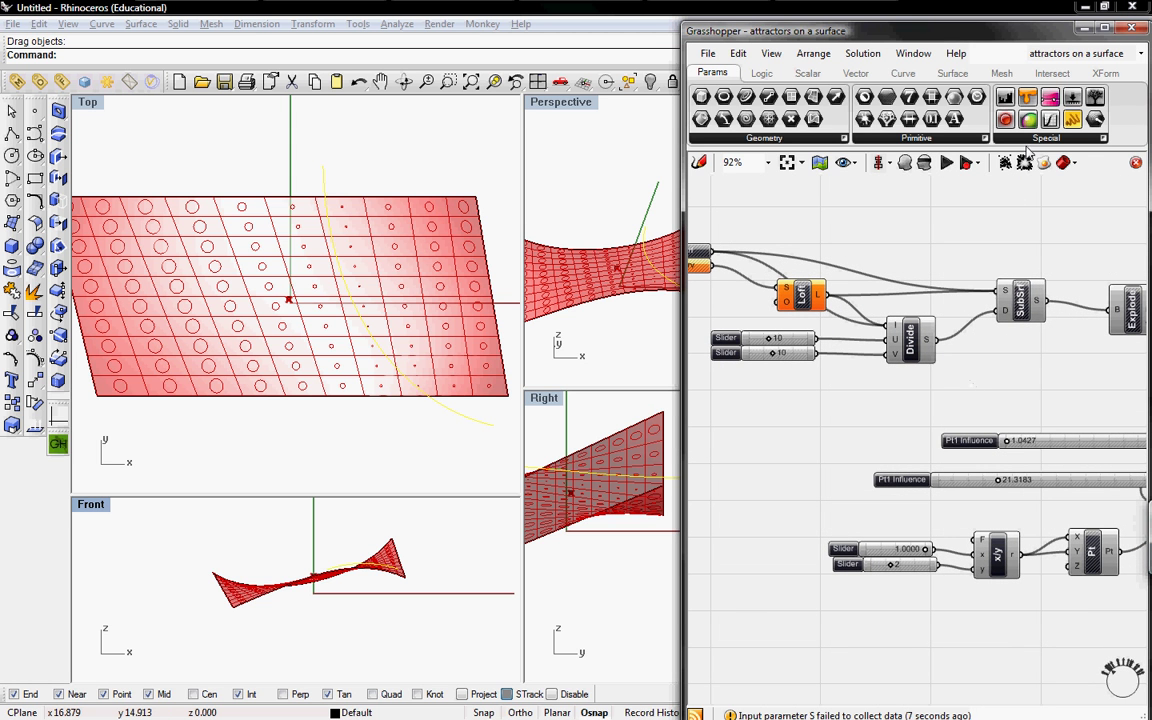
pyautogui.click(1070, 53)
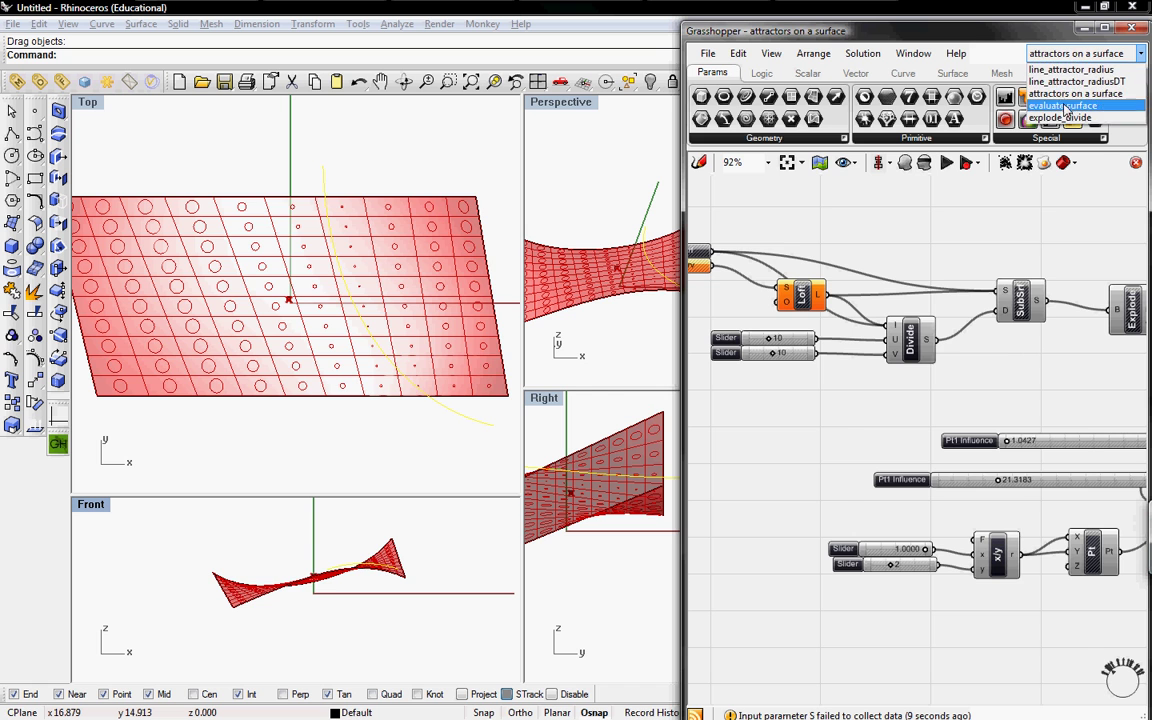
pyautogui.click(1062, 119)
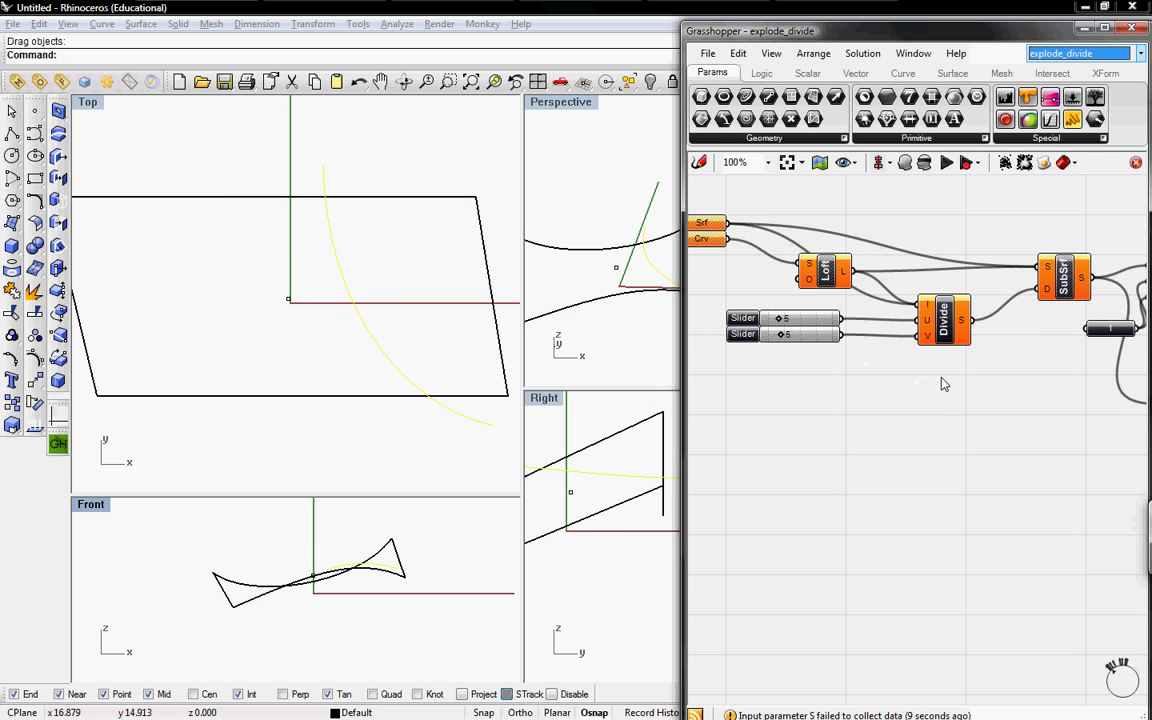
pyautogui.moveTo(932, 367); pyautogui.dragTo(1051, 381, button='right')
pyautogui.rightClick(820, 237)
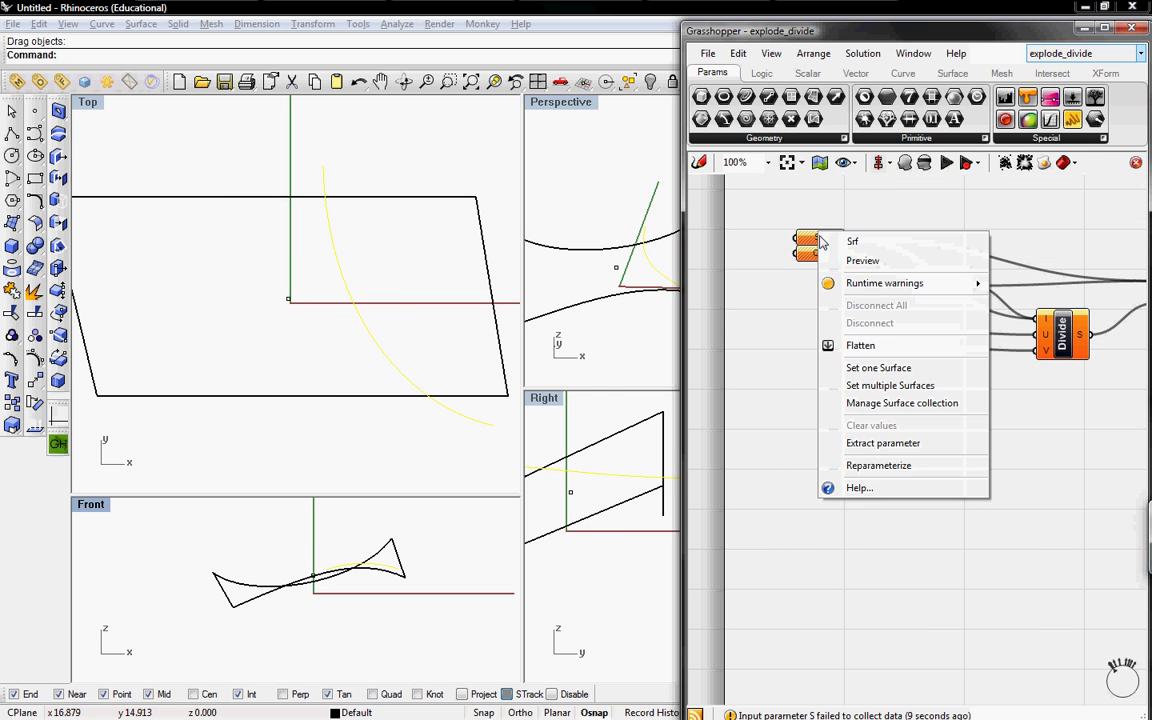
pyautogui.click(801, 248)
pyautogui.rightClick(814, 255)
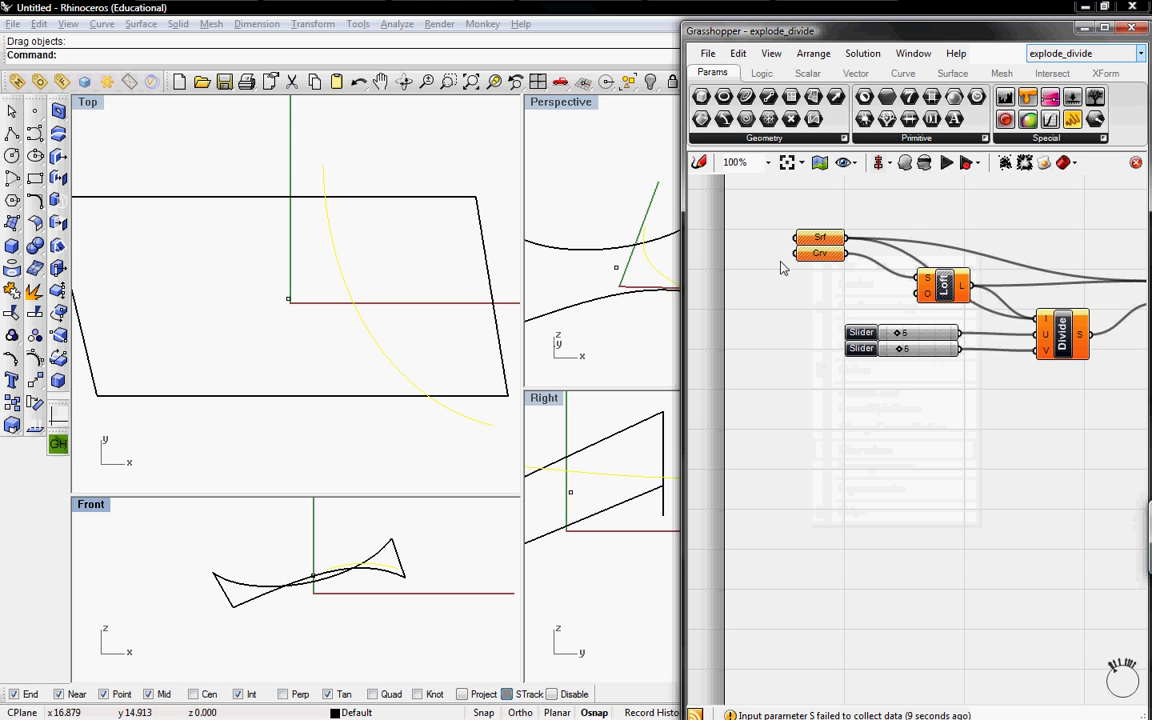
pyautogui.rightClick(828, 240)
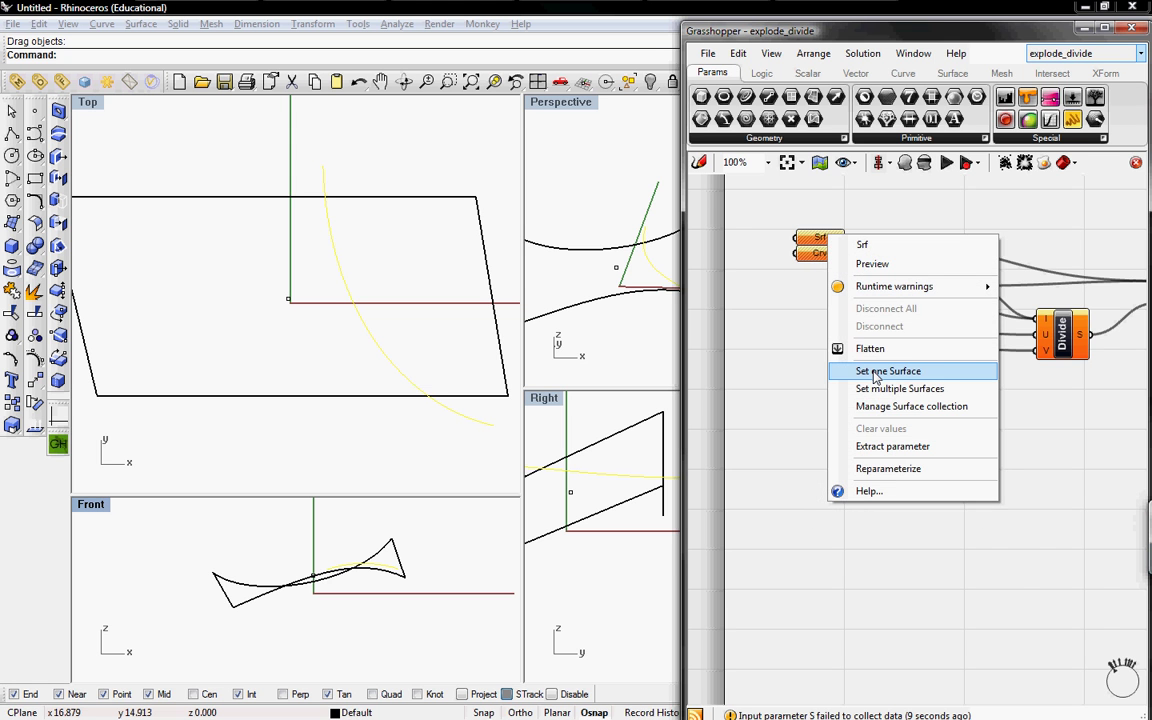
pyautogui.click(874, 372)
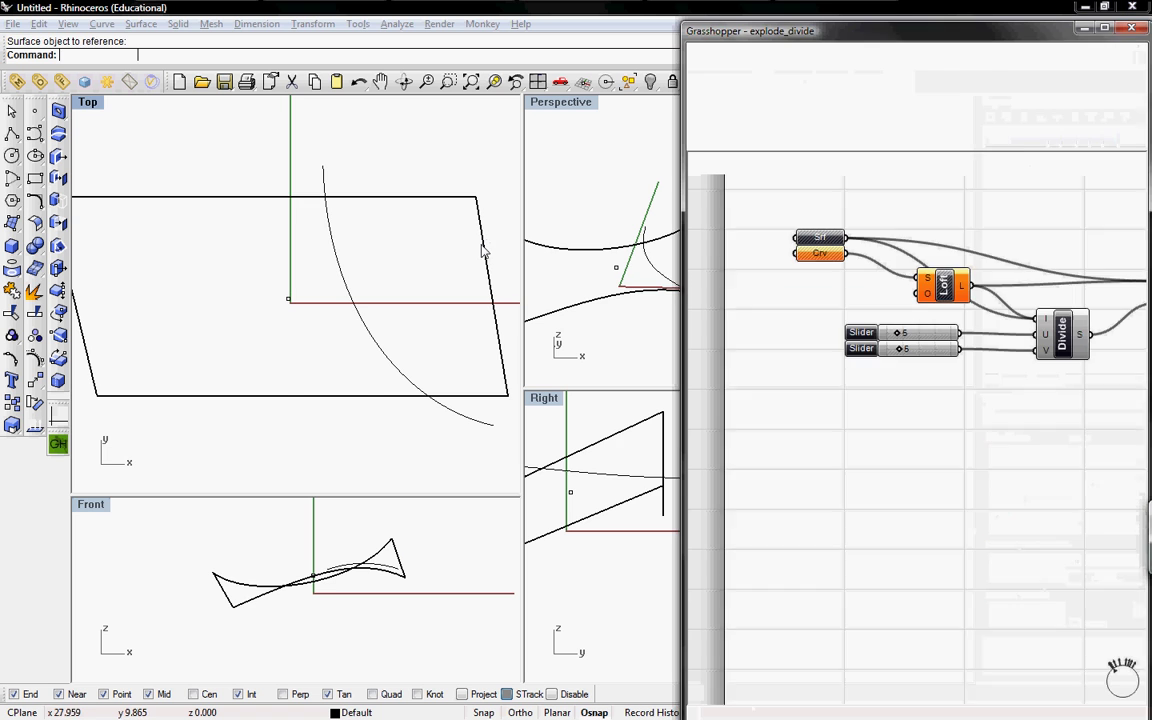
pyautogui.click(483, 252)
# - Delete the Divide component after SubSrf together with the parameter feeding it, leaving Explode connected
pyautogui.moveTo(1145, 335); pyautogui.dragTo(849, 314, button='right')
pyautogui.moveTo(972, 338); pyautogui.dragTo(885, 247)
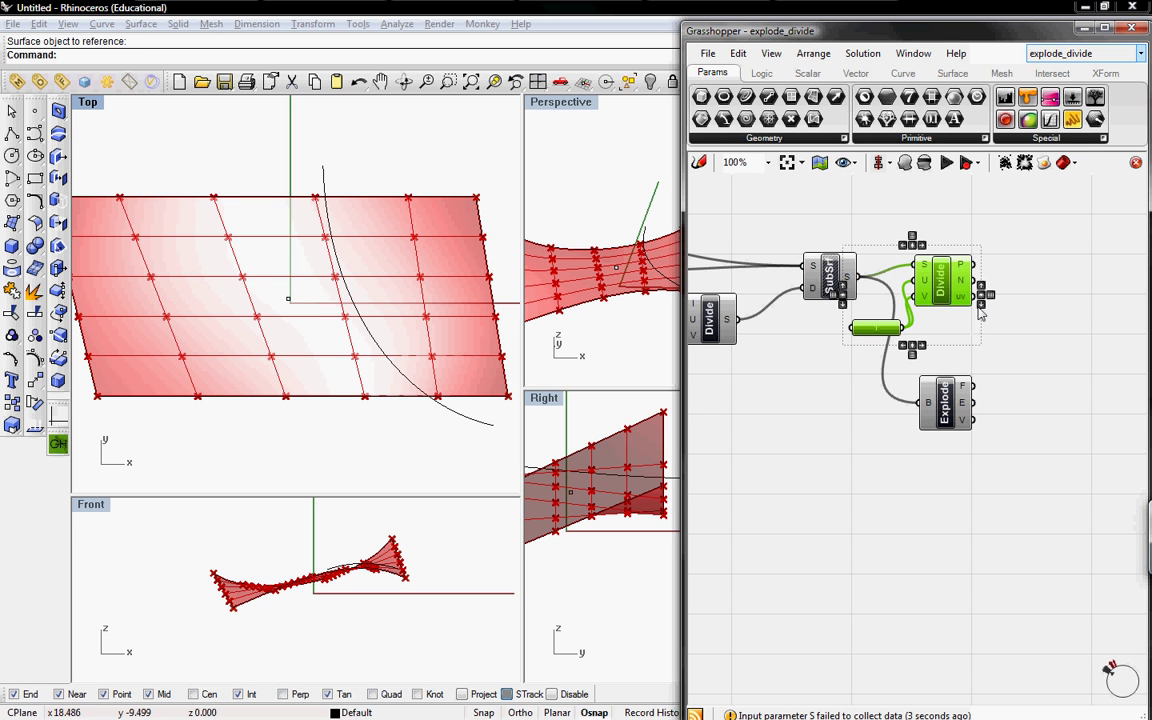
pyautogui.press('Delete')
pyautogui.click(963, 408)
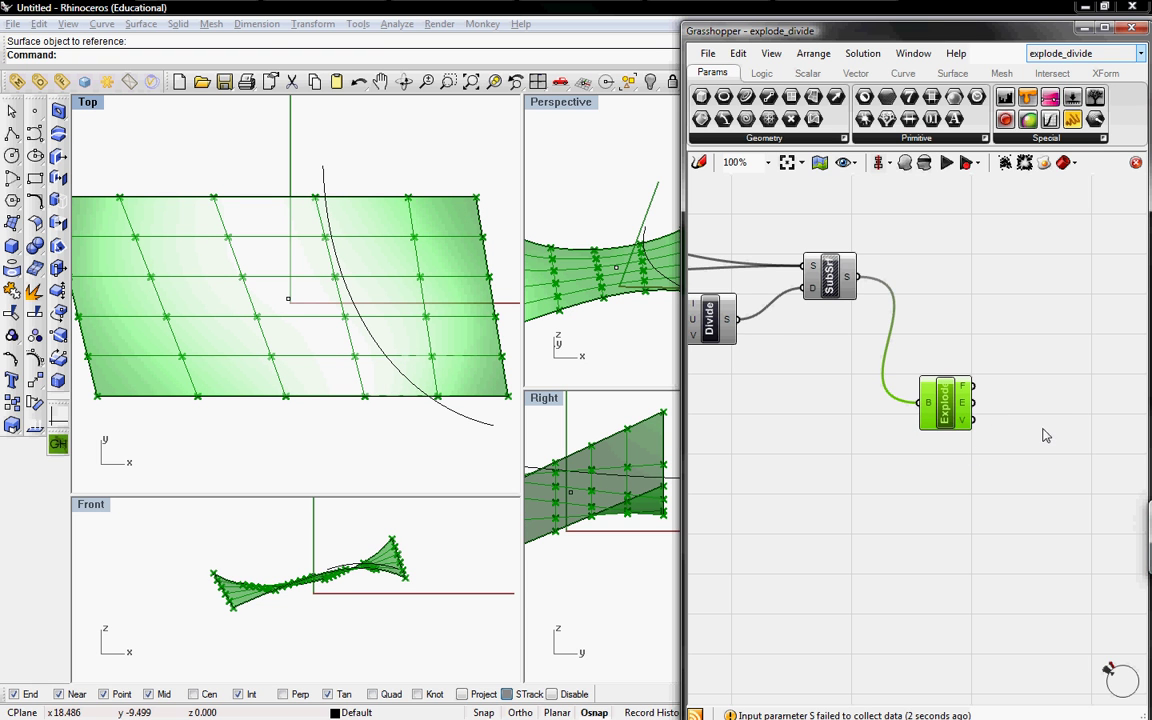
pyautogui.moveTo(1045, 436); pyautogui.dragTo(1010, 404, button='right')
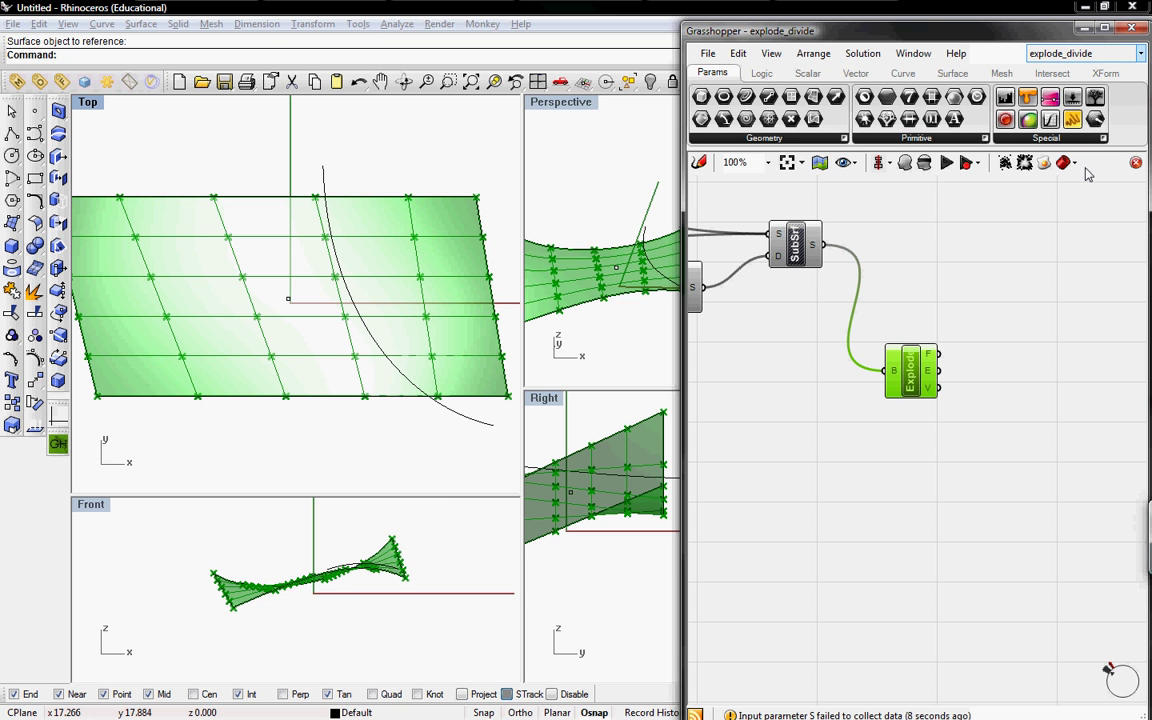
# - Copy the x/y component with its two sliders, the Pt component and the Eval component from the evaluate surface definition
pyautogui.click(1108, 56)
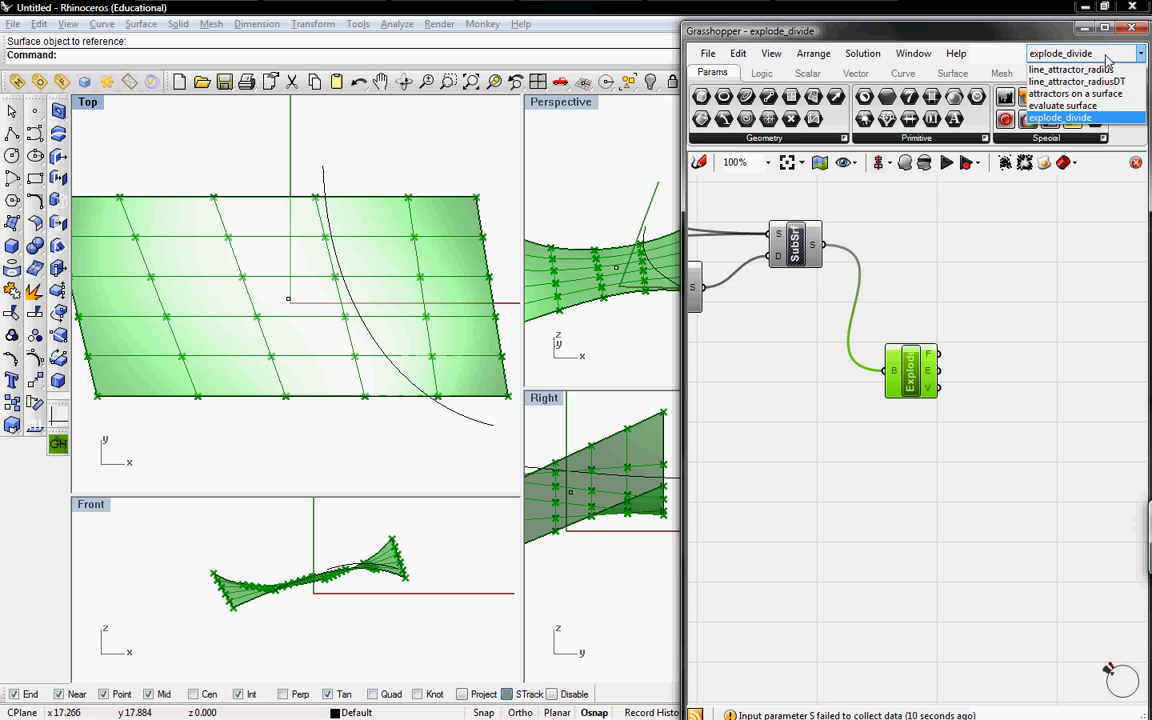
pyautogui.click(1078, 106)
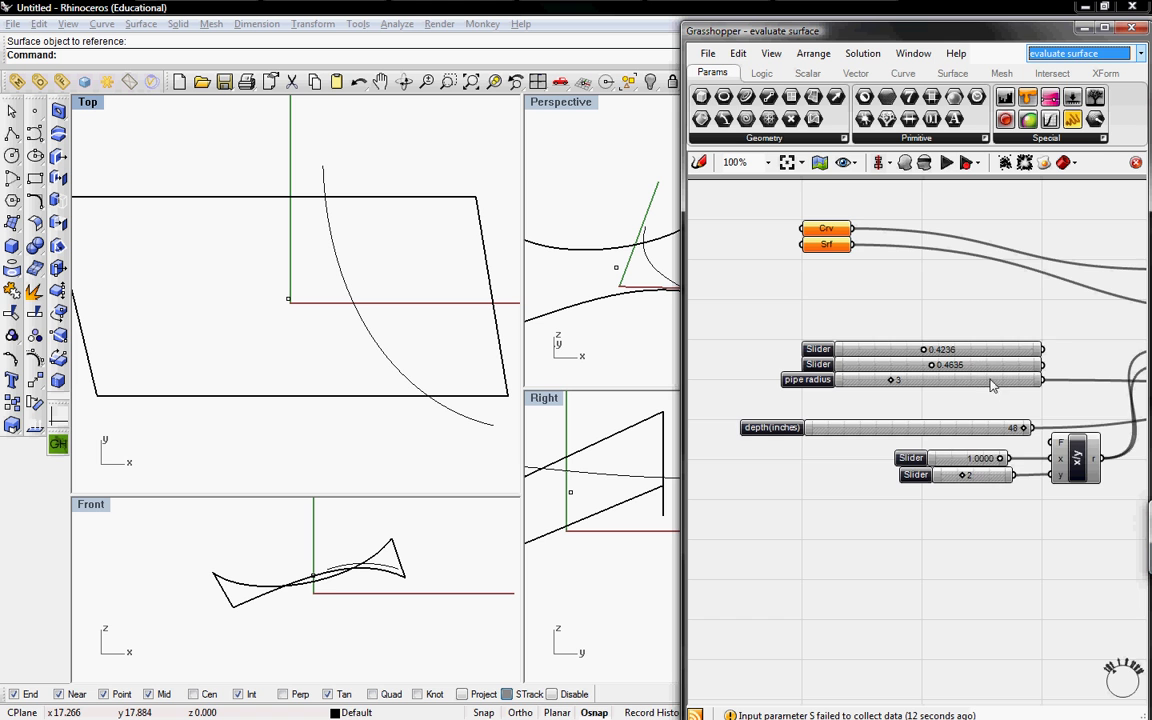
pyautogui.moveTo(1067, 400); pyautogui.dragTo(900, 378, button='right')
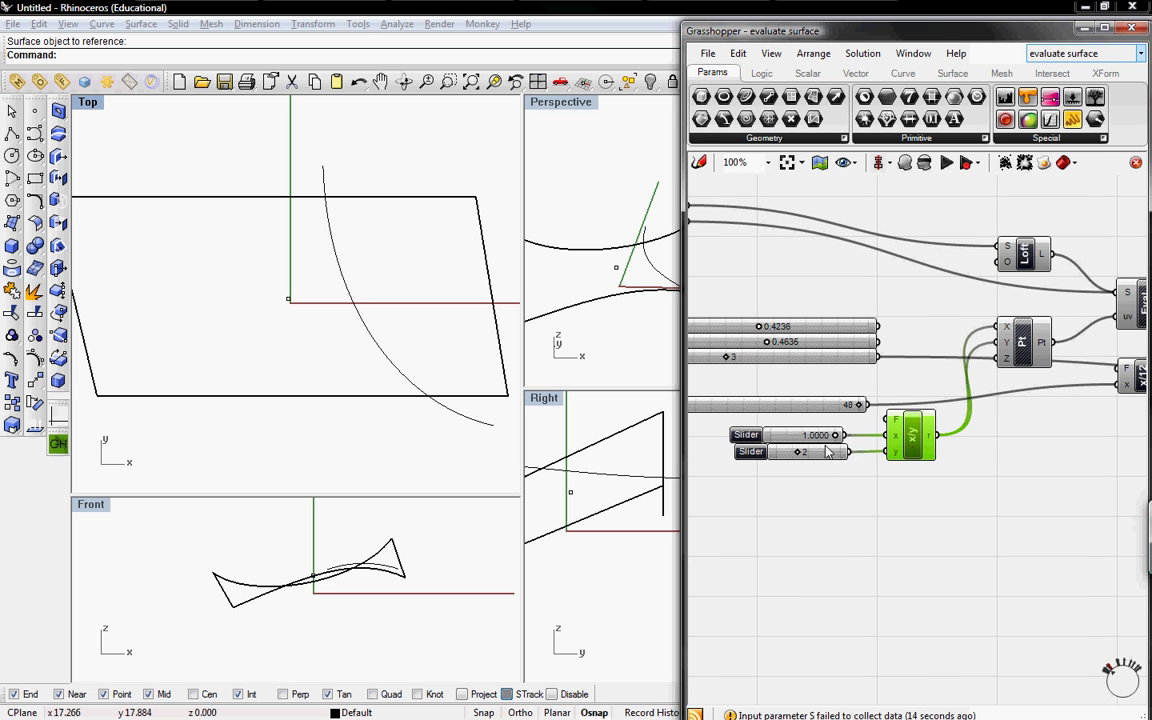
pyautogui.keyDown('shift'); pyautogui.click(784, 438); pyautogui.keyUp('shift')
pyautogui.keyDown('shift'); pyautogui.click(779, 452); pyautogui.keyUp('shift')
pyautogui.moveTo(1000, 432); pyautogui.dragTo(890, 445, button='right')
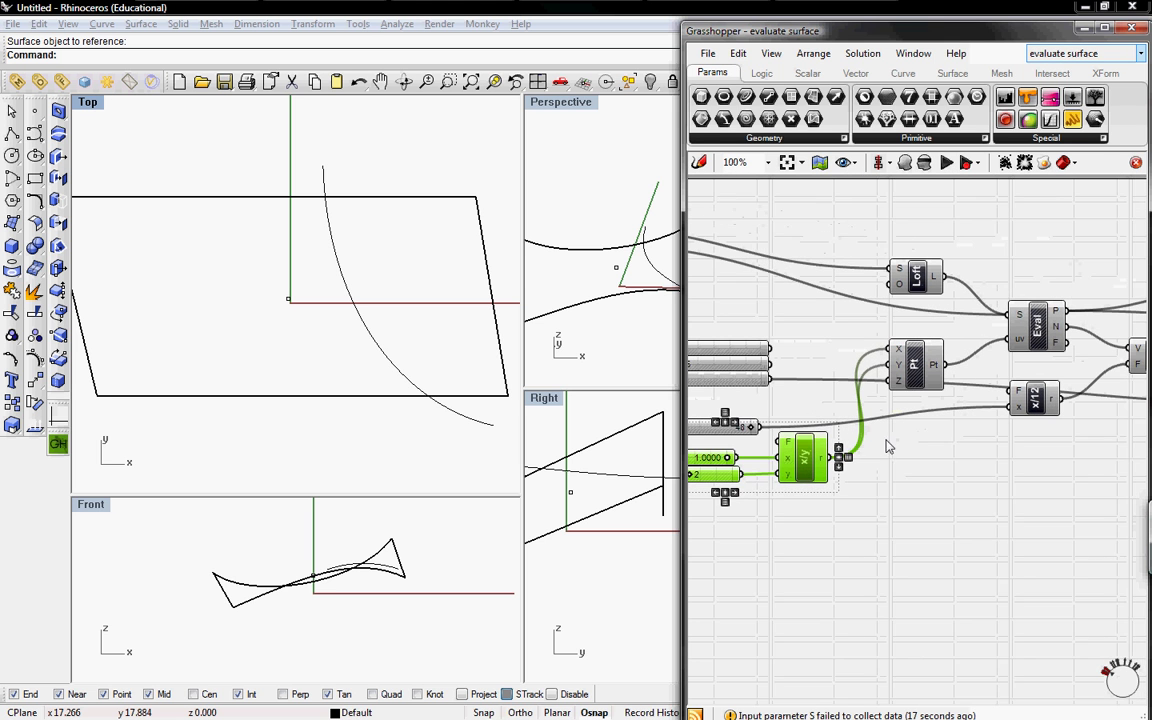
pyautogui.keyDown('shift'); pyautogui.click(918, 375); pyautogui.keyUp('shift')
pyautogui.moveTo(1003, 430); pyautogui.dragTo(881, 439, button='right')
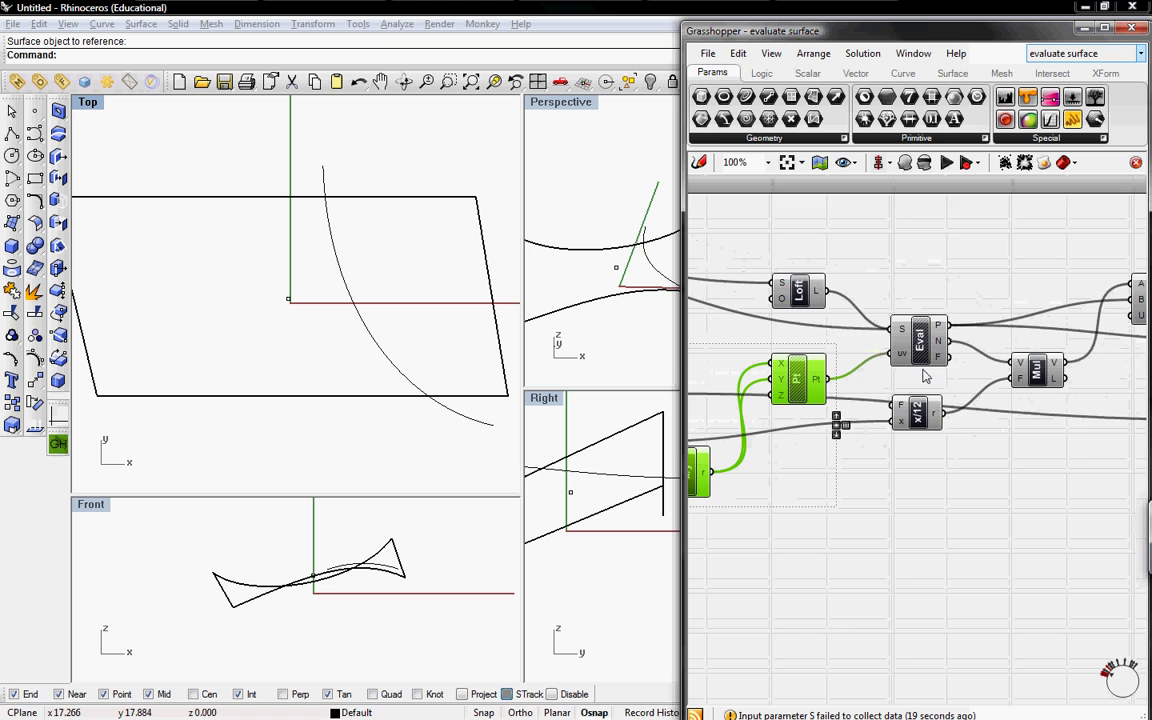
pyautogui.keyDown('shift'); pyautogui.click(915, 335); pyautogui.keyUp('shift')
pyautogui.moveTo(1030, 415); pyautogui.dragTo(920, 433, button='right')
pyautogui.keyDown('shift'); pyautogui.click(924, 392); pyautogui.keyUp('shift')
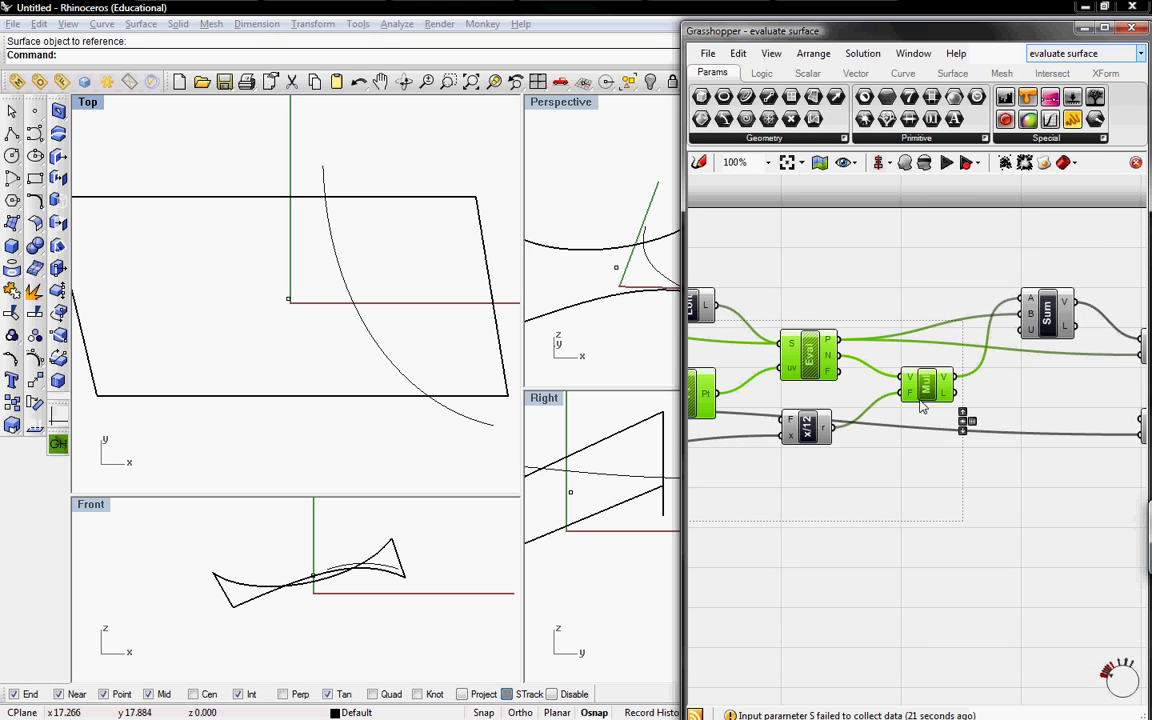
pyautogui.moveTo(772, 409); pyautogui.dragTo(1006, 385, button='right')
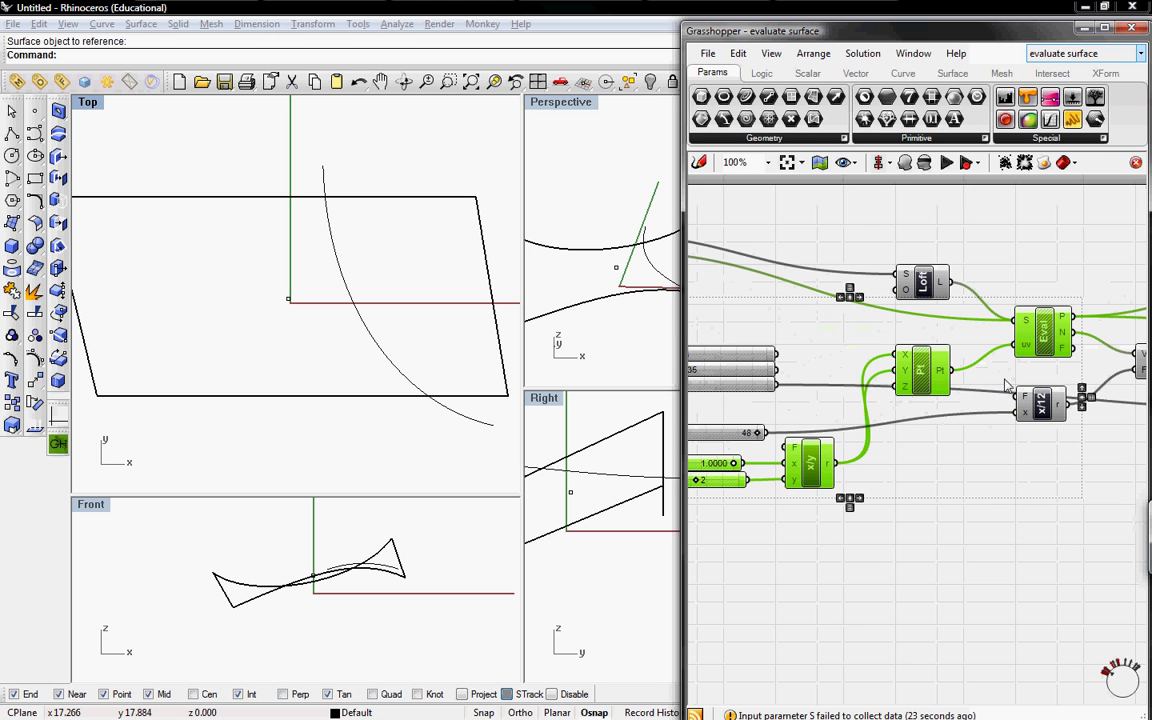
# - Paste the copied components into the explode_divide definition and place them below the Explode component
pyautogui.click(1085, 53)
pyautogui.click(1058, 110)
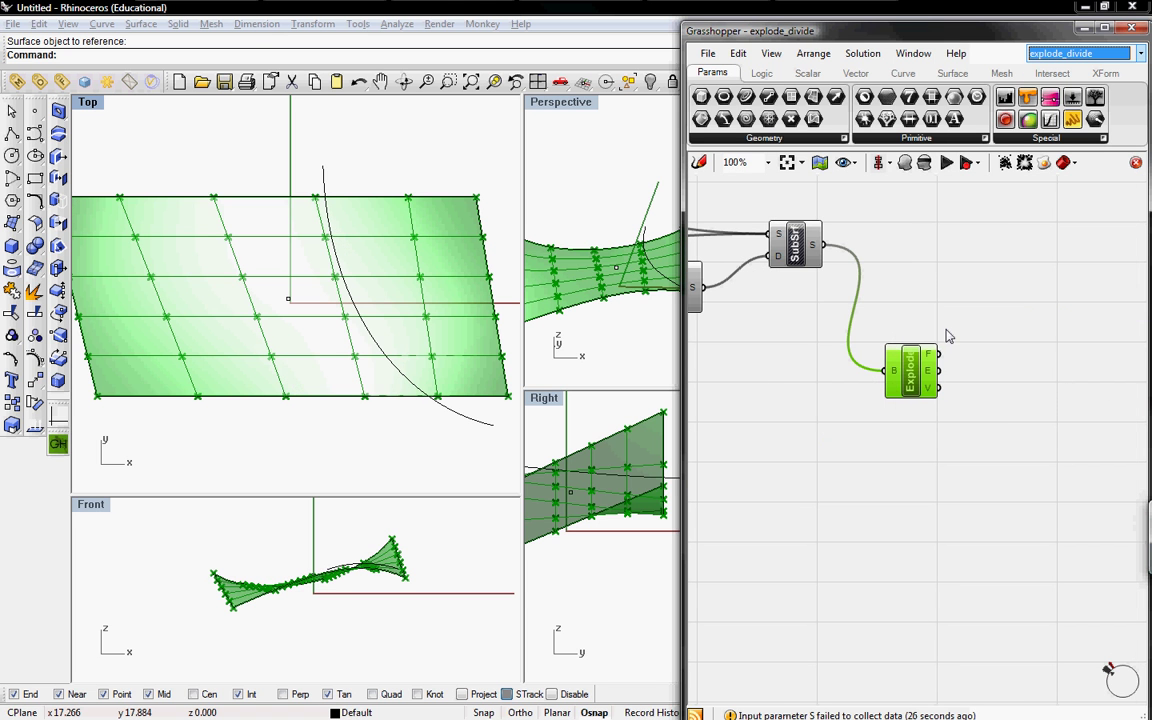
pyautogui.hotkey('ctrl', 'v')
pyautogui.moveTo(979, 295); pyautogui.dragTo(1012, 495)
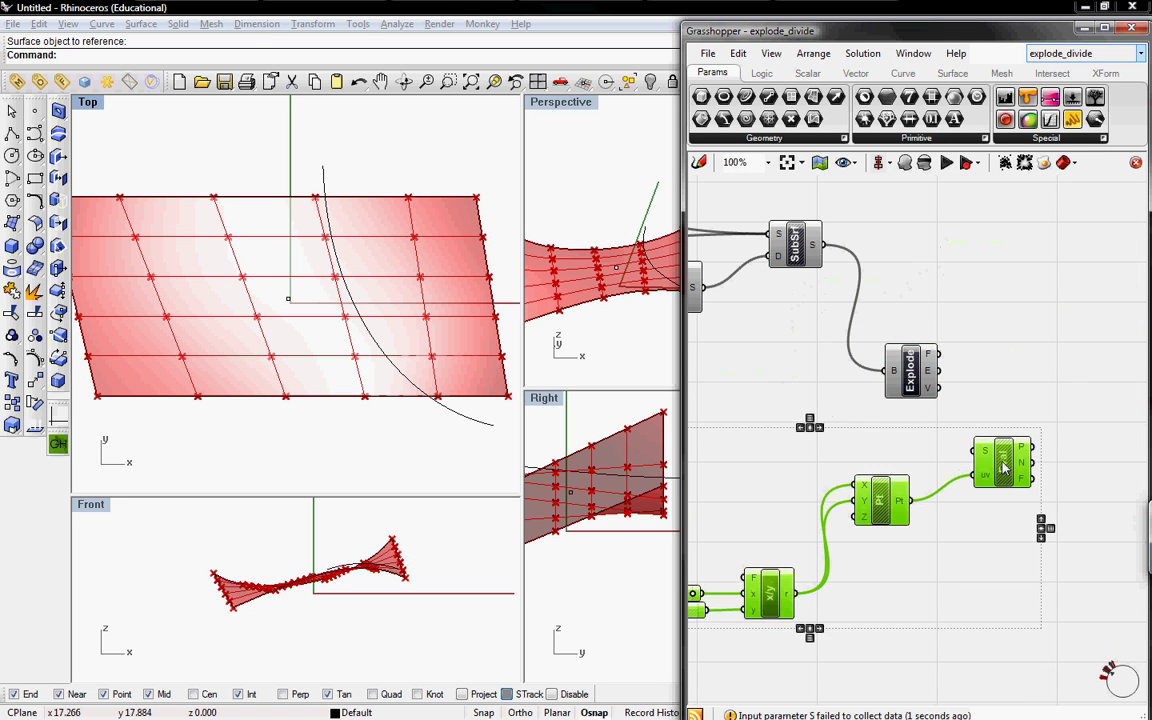
# - Add a Surface parameter beside Explode and connect Explode's F output to it
pyautogui.click(1016, 390)
pyautogui.click(843, 138)
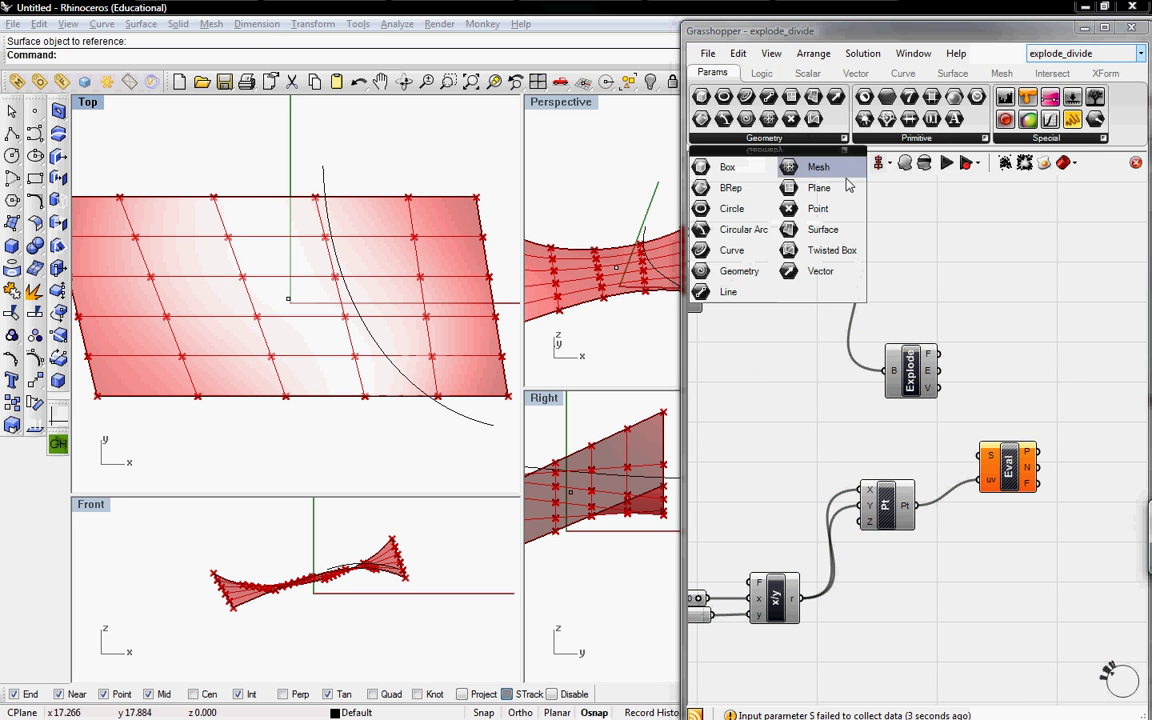
pyautogui.moveTo(813, 230); pyautogui.dragTo(1016, 344)
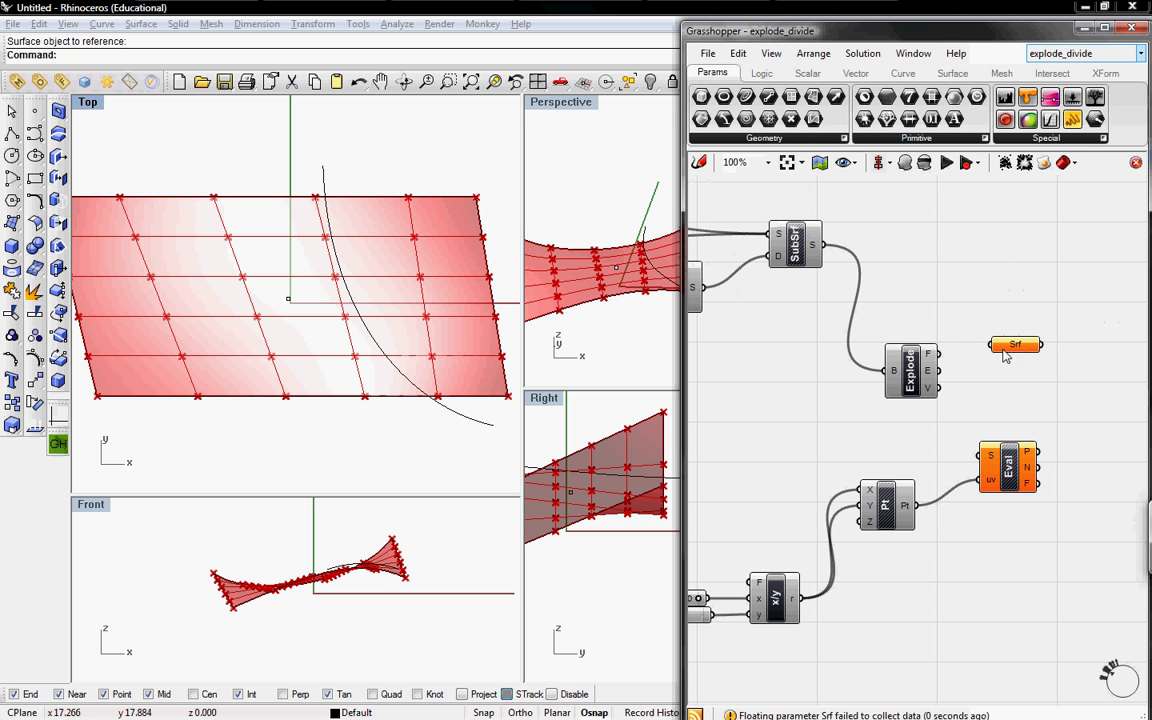
pyautogui.moveTo(931, 352); pyautogui.dragTo(993, 345)
pyautogui.rightClick(995, 345)
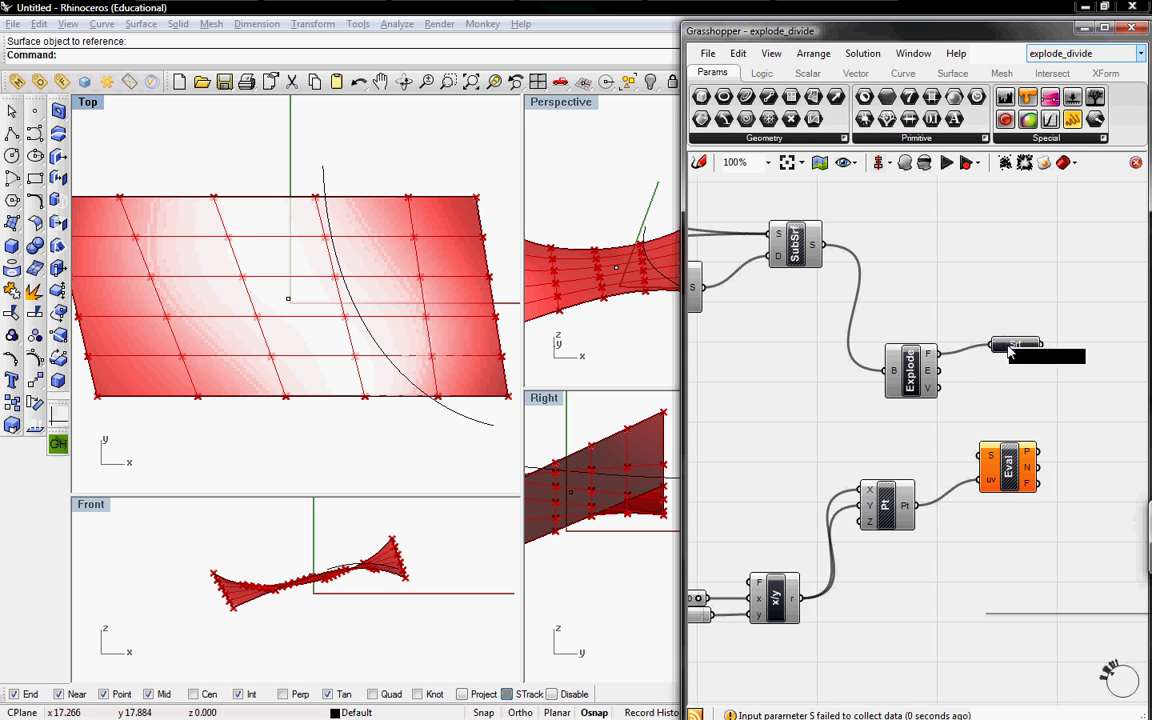
# - Turn off the Explode component's preview and connect the new Srf parameter to Eval's S input
pyautogui.rightClick(906, 370)
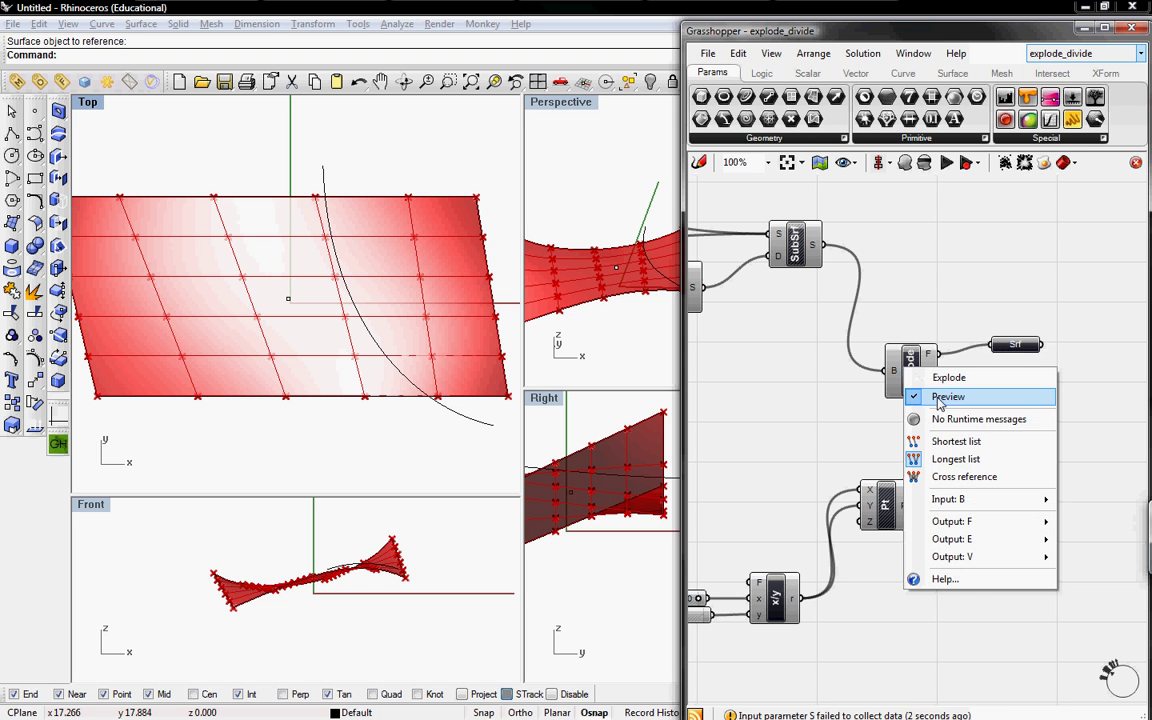
pyautogui.click(948, 393)
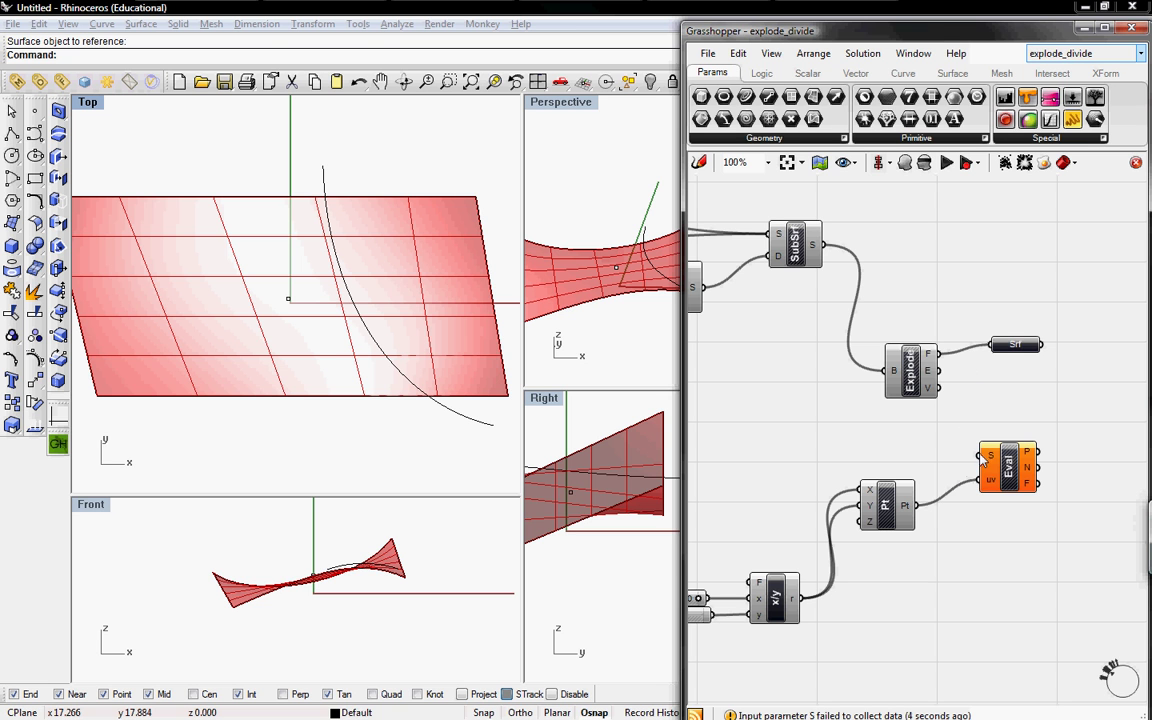
pyautogui.moveTo(982, 456); pyautogui.dragTo(1041, 346)
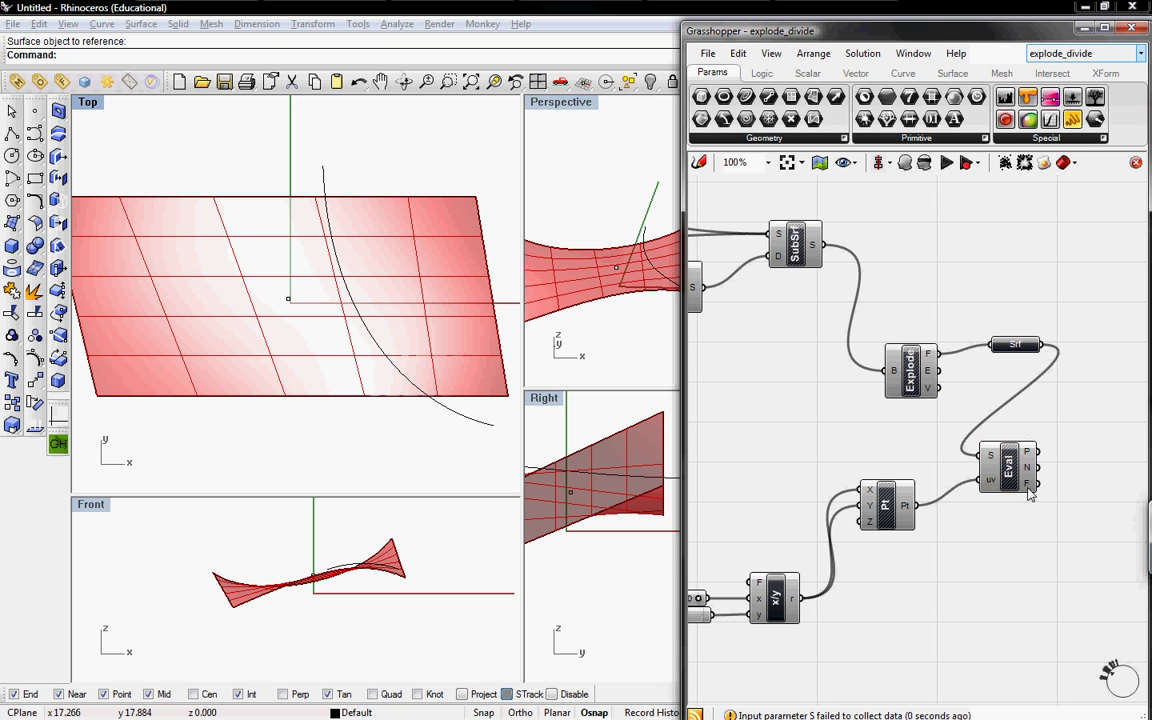
# - Copy the upper Crv CP, Dist, F(x) and Min components, Circle and the dist between points slider from the line_attractor_radiusDT definition
pyautogui.moveTo(1030, 490); pyautogui.dragTo(938, 475, button='right')
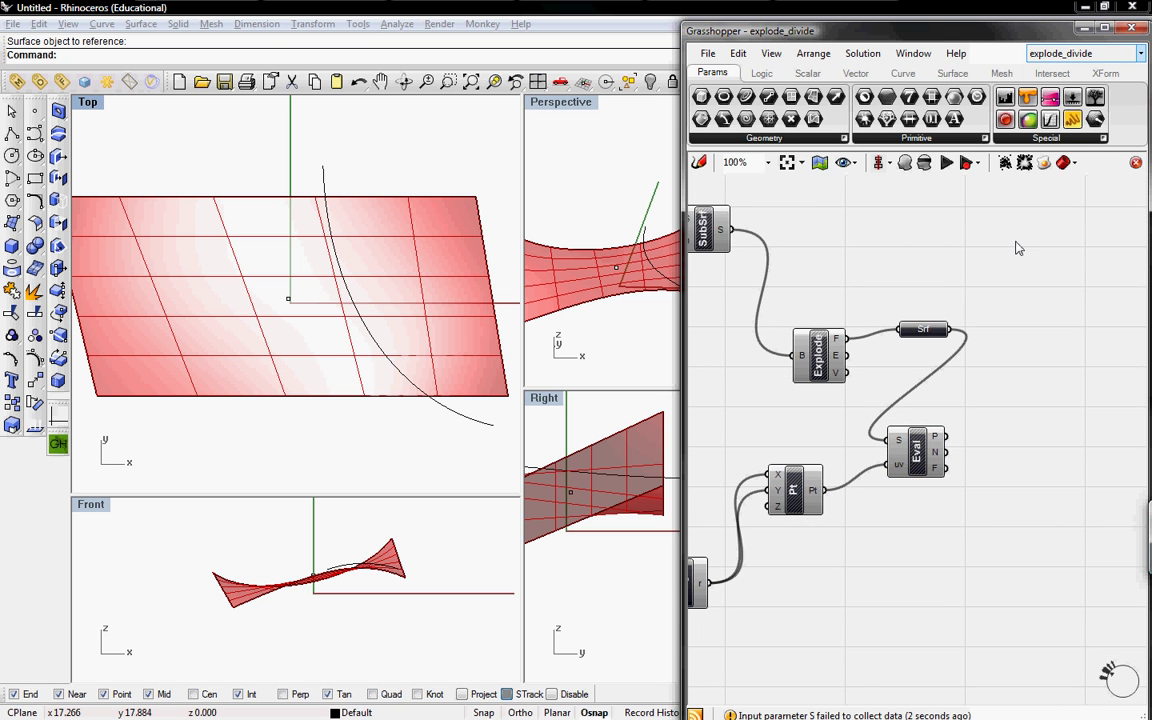
pyautogui.click(1068, 55)
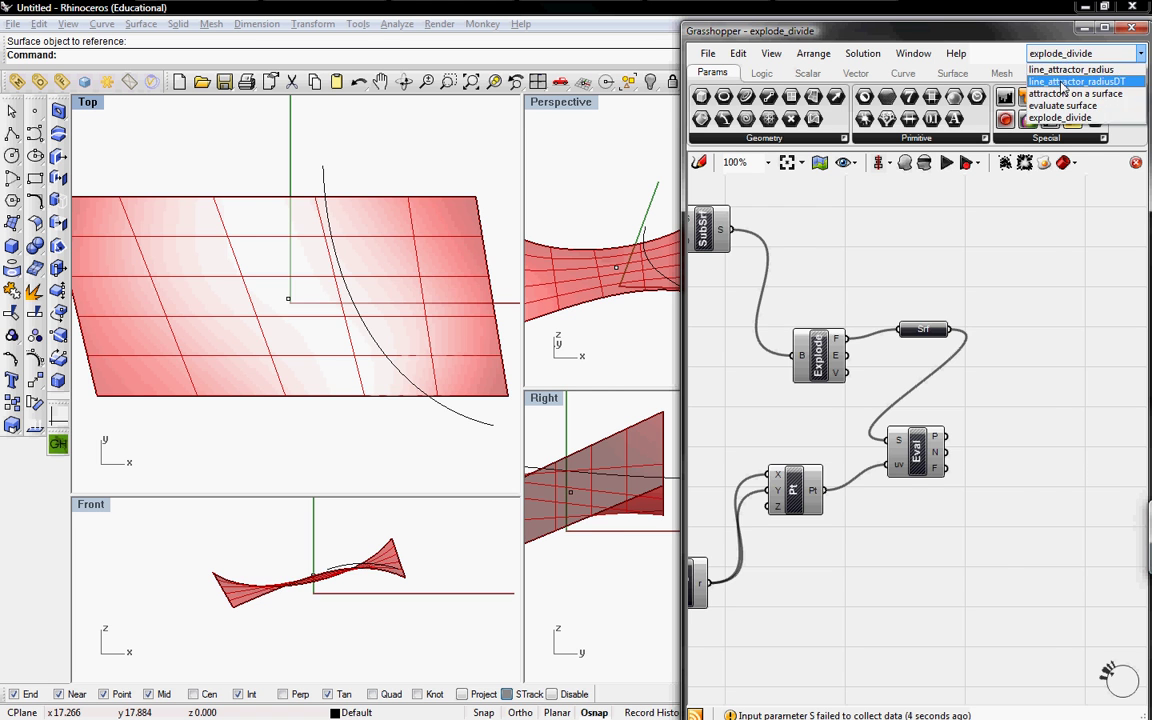
pyautogui.click(1066, 82)
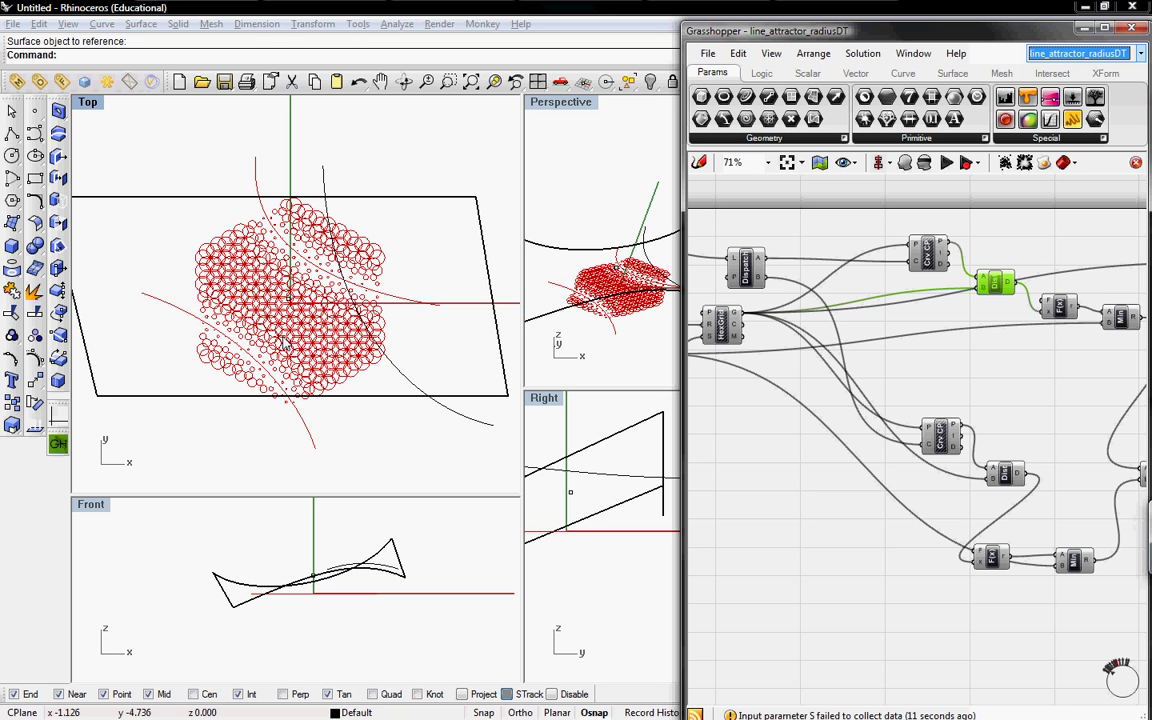
pyautogui.moveTo(1024, 348); pyautogui.dragTo(887, 342, button='right')
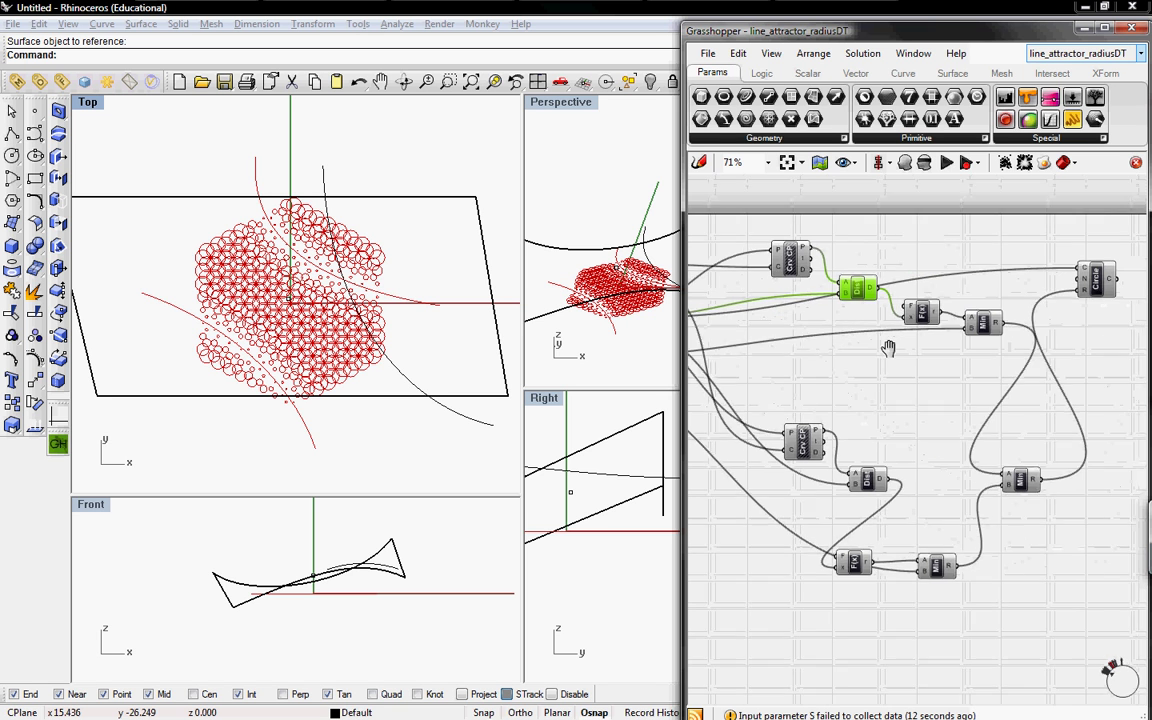
pyautogui.moveTo(1031, 358); pyautogui.dragTo(768, 228)
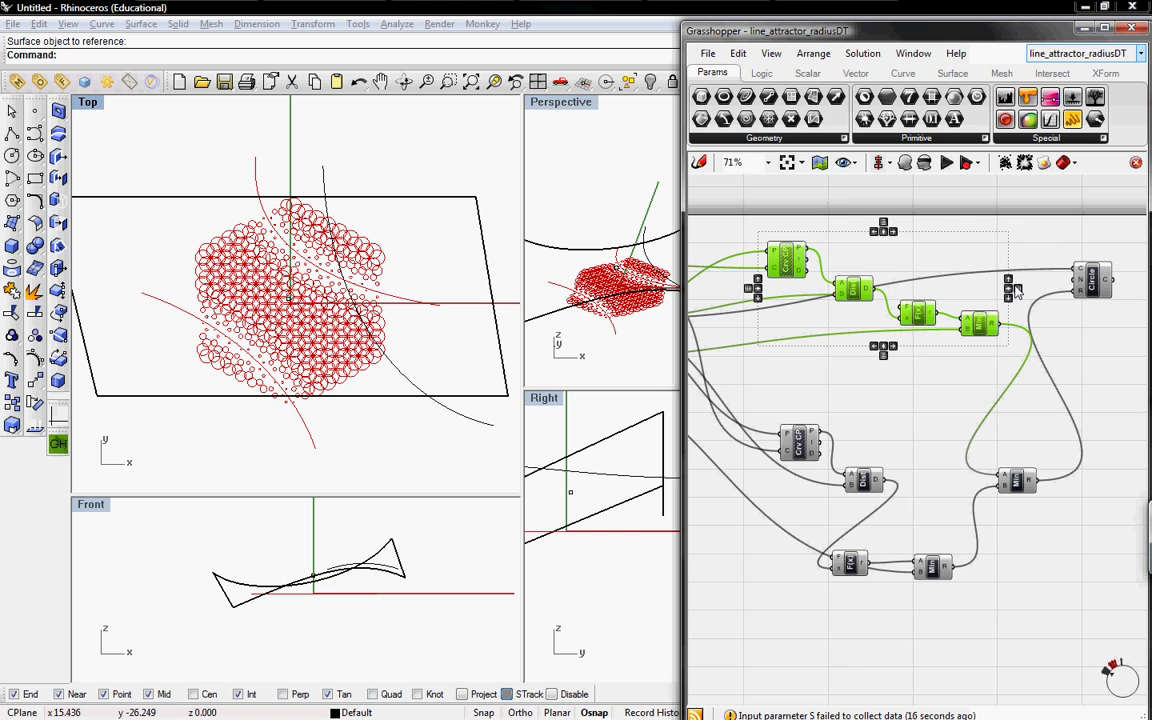
pyautogui.keyDown('shift'); pyautogui.click(1091, 285); pyautogui.keyUp('shift')
pyautogui.scroll(2, 1008, 303)
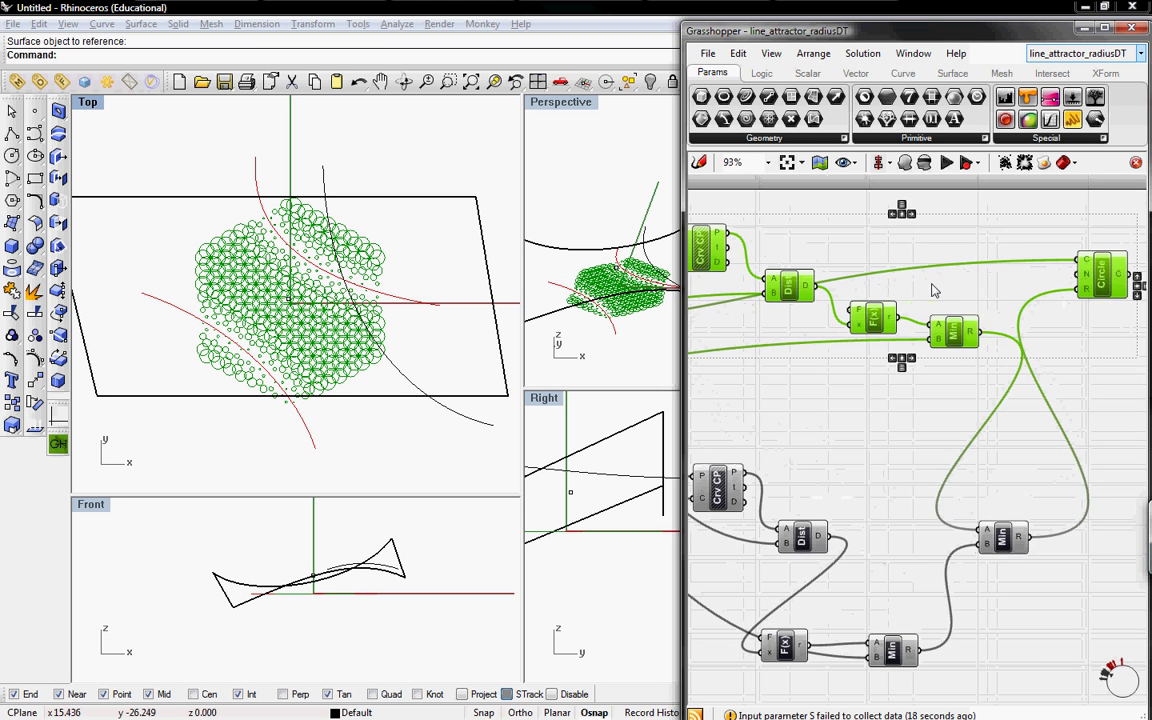
pyautogui.moveTo(1009, 303); pyautogui.dragTo(1063, 304, button='right')
pyautogui.moveTo(760, 325); pyautogui.dragTo(1145, 292, button='right')
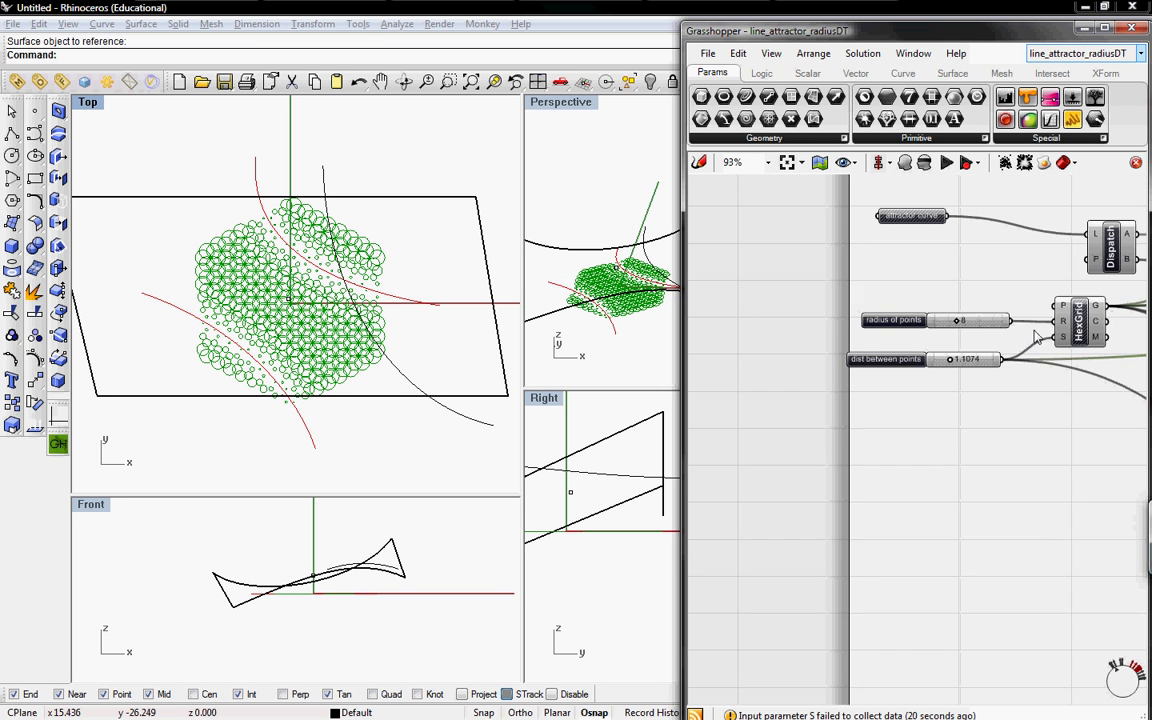
pyautogui.moveTo(1036, 337); pyautogui.dragTo(889, 347, button='right')
pyautogui.keyDown('shift'); pyautogui.click(842, 339); pyautogui.keyUp('shift')
pyautogui.keyDown('shift'); pyautogui.click(839, 377); pyautogui.keyUp('shift')
pyautogui.moveTo(998, 346); pyautogui.dragTo(691, 329, button='right')
pyautogui.scroll(3, 918, 320)
pyautogui.moveTo(794, 299)
pyautogui.mouseDown(button='right')
pyautogui.moveTo(907, 323)
pyautogui.moveTo(792, 291)
pyautogui.mouseUp(button='right')
pyautogui.moveTo(937, 348); pyautogui.dragTo(834, 346, button='right')
pyautogui.moveTo(986, 368); pyautogui.dragTo(905, 375, button='right')
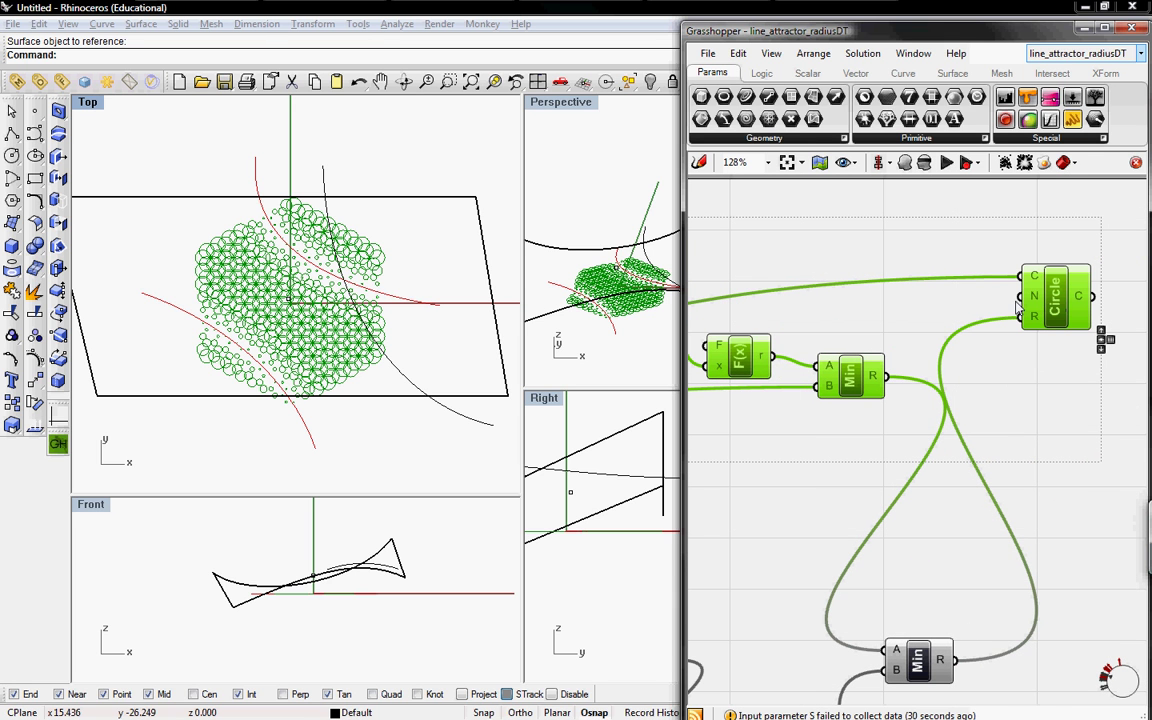
# - Paste the copied attractor components into the explode_divide definition and place them beside the Eval component
pyautogui.click(1085, 53)
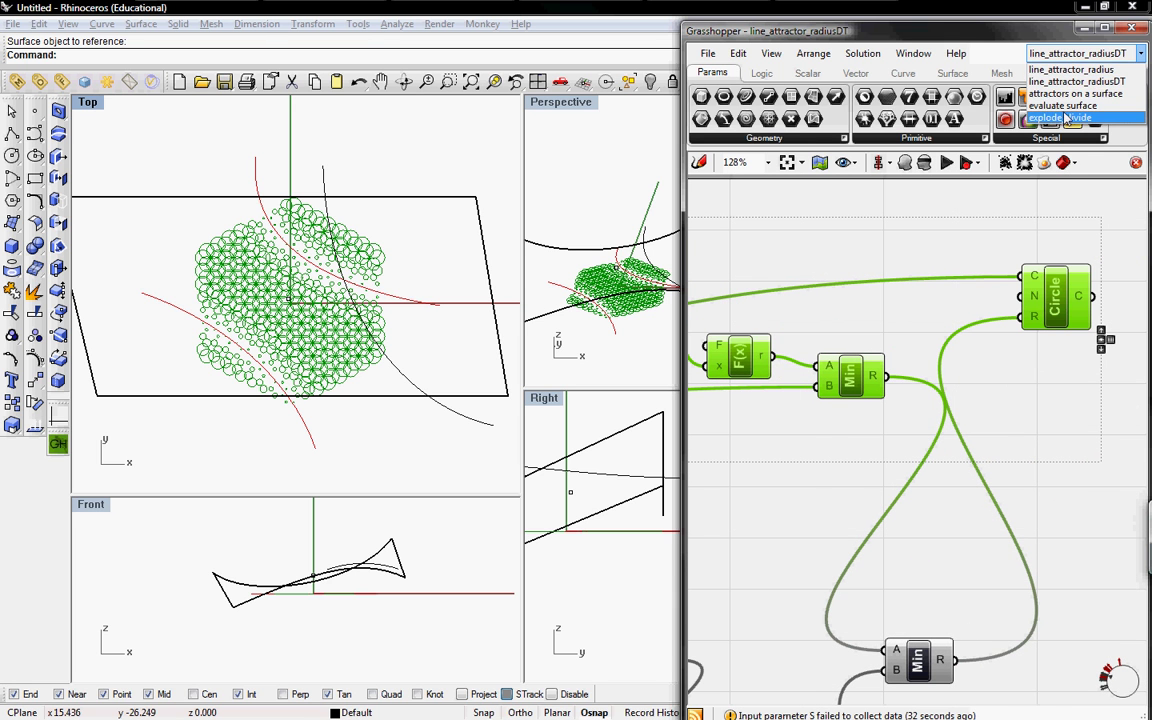
pyautogui.click(1065, 103)
pyautogui.click(1065, 115)
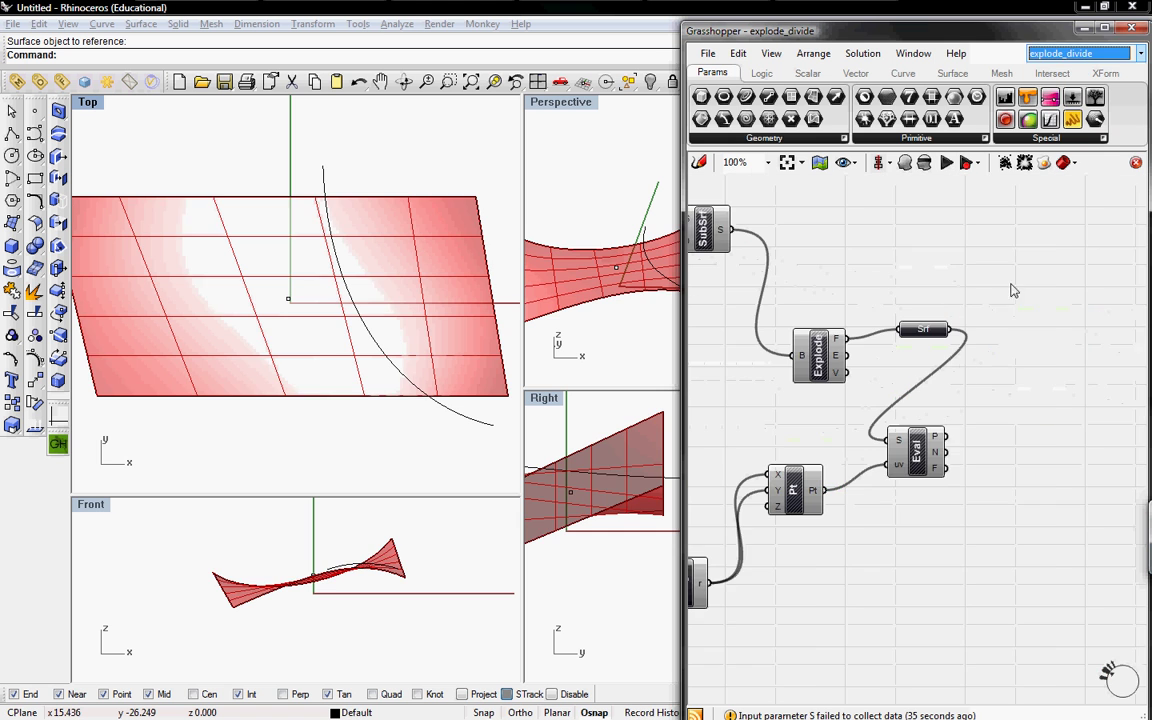
pyautogui.hotkey('ctrl', 'v')
pyautogui.moveTo(965, 212); pyautogui.dragTo(1078, 514)
pyautogui.moveTo(914, 447); pyautogui.dragTo(938, 452)
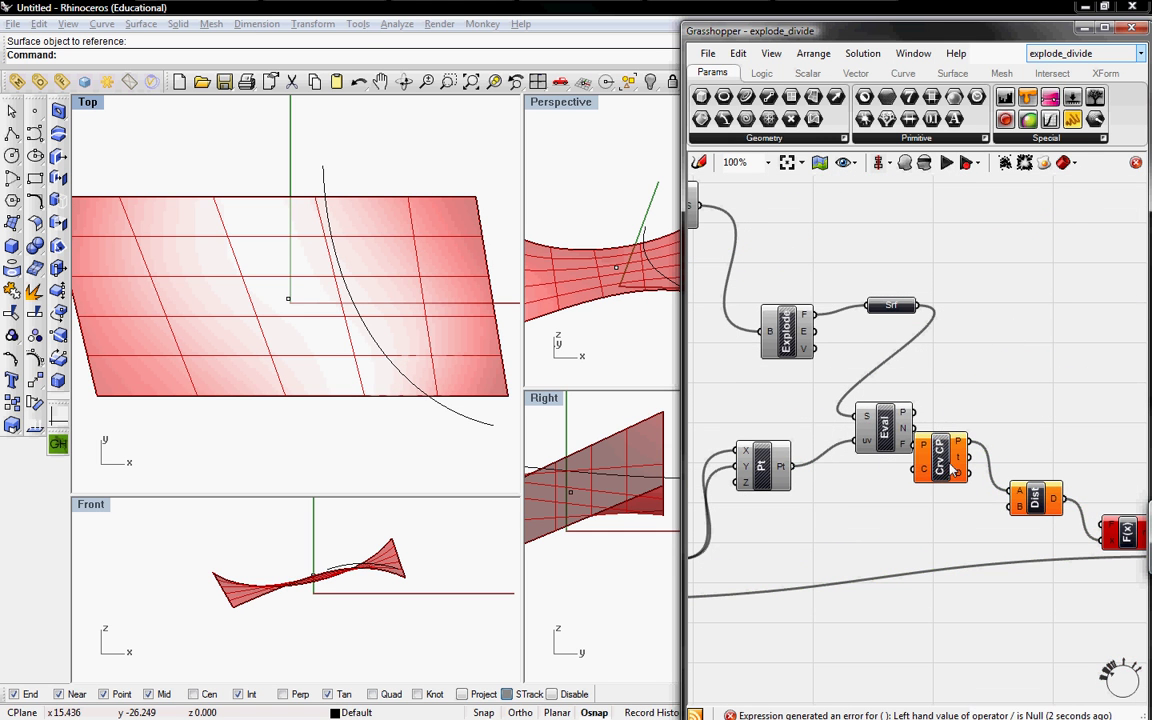
pyautogui.moveTo(968, 462); pyautogui.dragTo(968, 393, button='right')
pyautogui.scroll(-3, 968, 393)
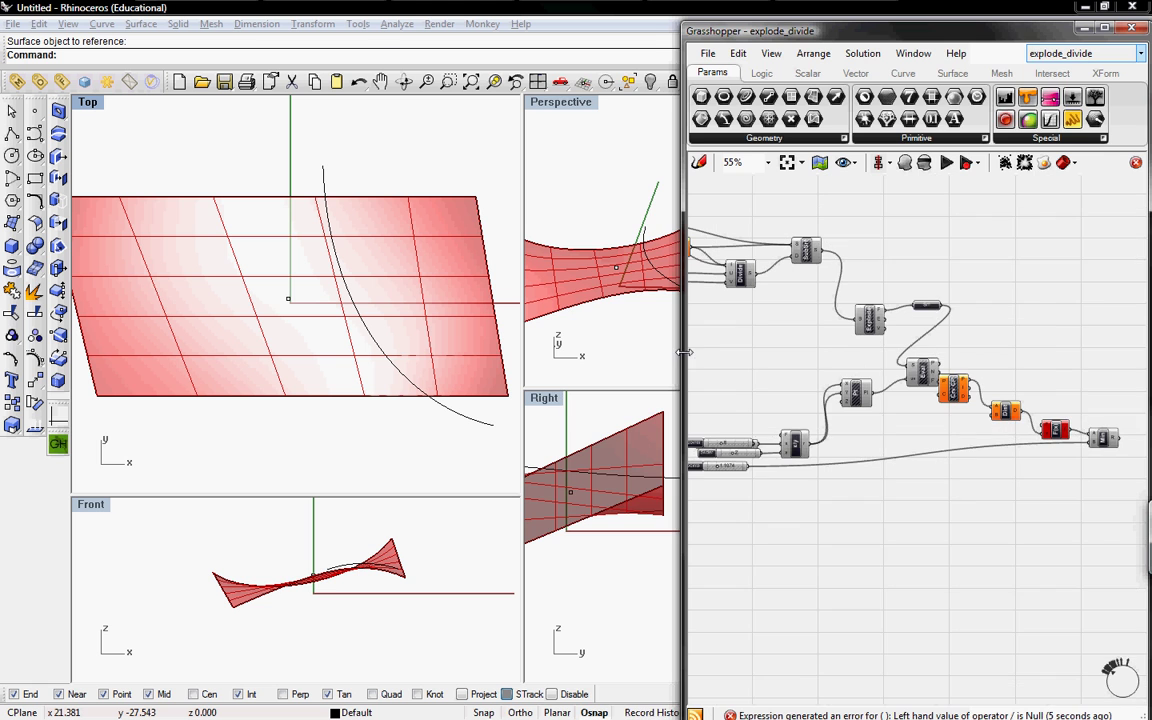
# - Widen the Grasshopper window and spread out the pasted component chain, its slider below the others and Circle above the chain
pyautogui.moveTo(684, 330); pyautogui.dragTo(554, 330)
pyautogui.moveTo(1017, 486); pyautogui.dragTo(879, 432)
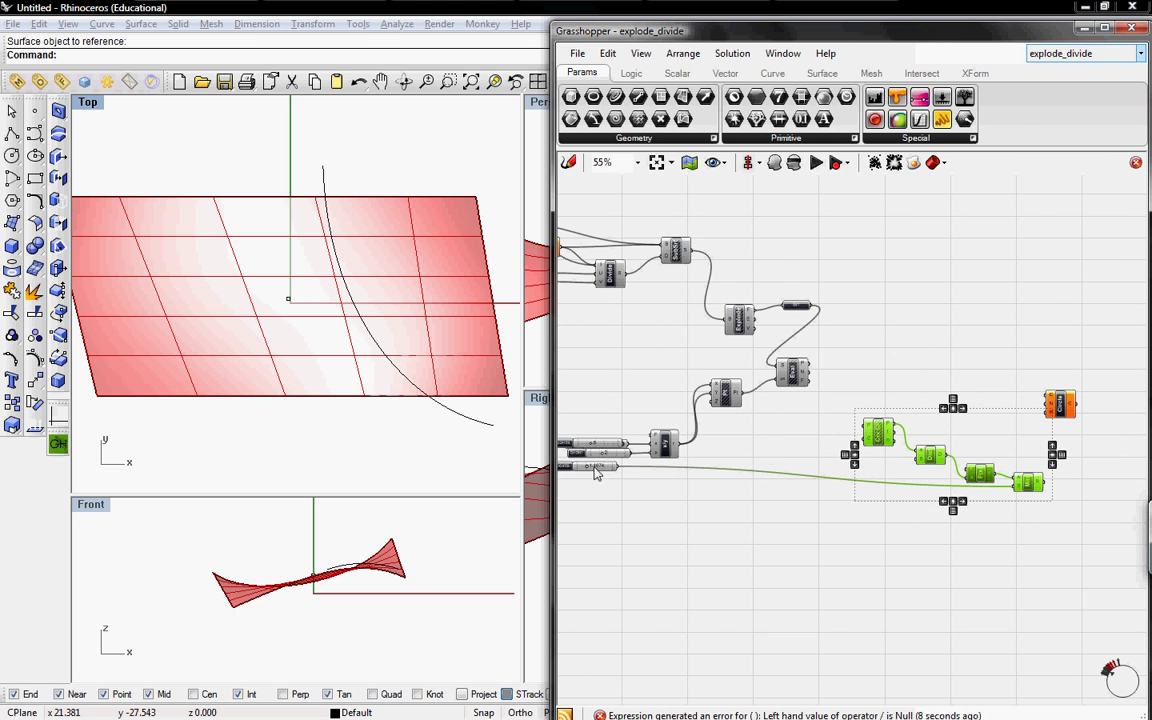
pyautogui.moveTo(595, 473); pyautogui.dragTo(632, 498)
pyautogui.moveTo(1061, 408); pyautogui.dragTo(1036, 343)
pyautogui.moveTo(1067, 486); pyautogui.dragTo(838, 379)
pyautogui.scroll(5, 1000, 360)
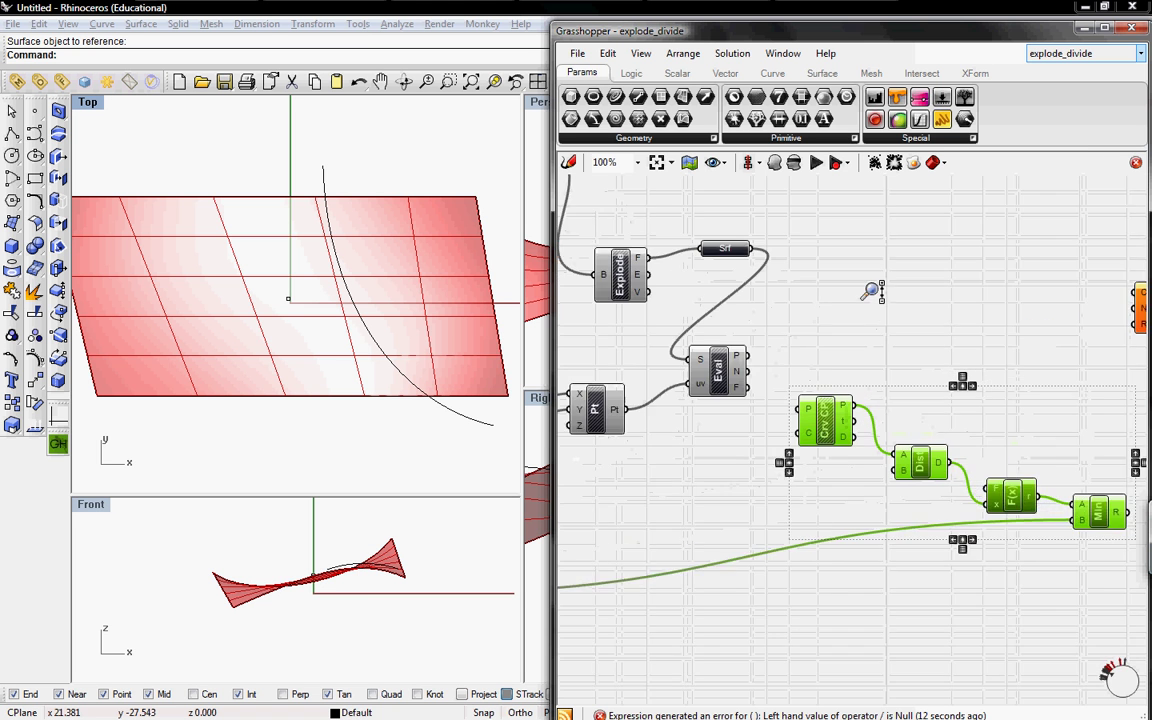
pyautogui.moveTo(1046, 295); pyautogui.dragTo(980, 339)
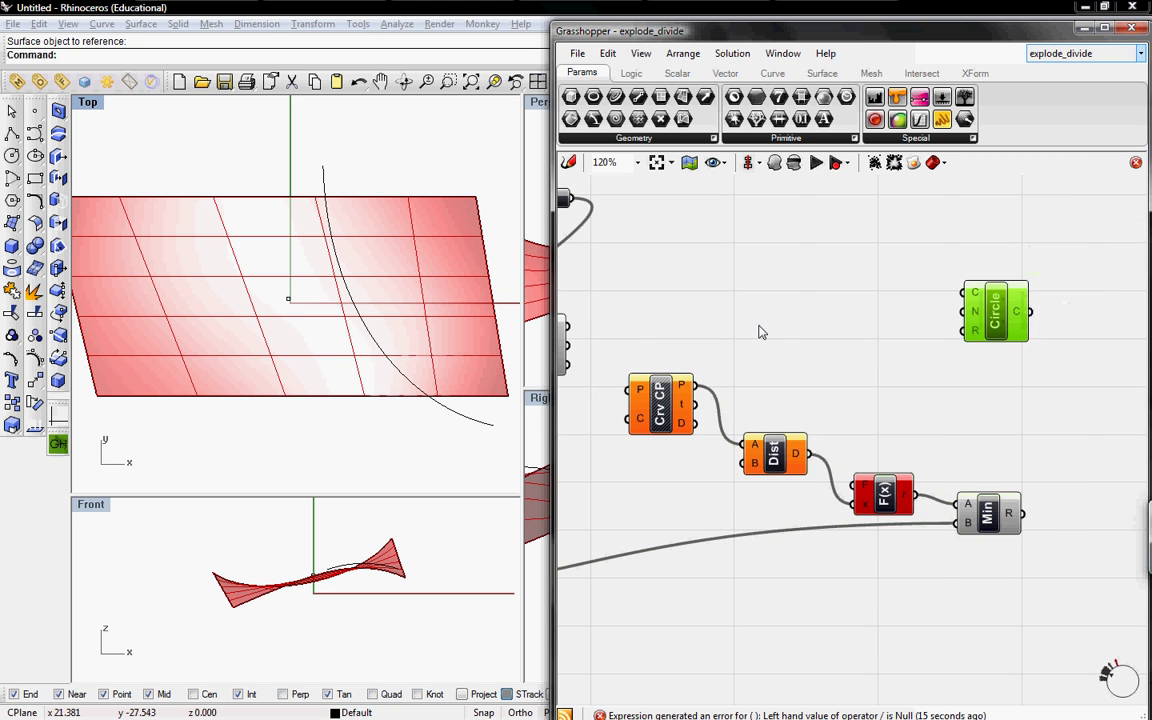
# - Add a Curve parameter below Eval and connect it to Crv CP's C input
pyautogui.moveTo(615, 271); pyautogui.dragTo(749, 249, button='right')
pyautogui.click(630, 140)
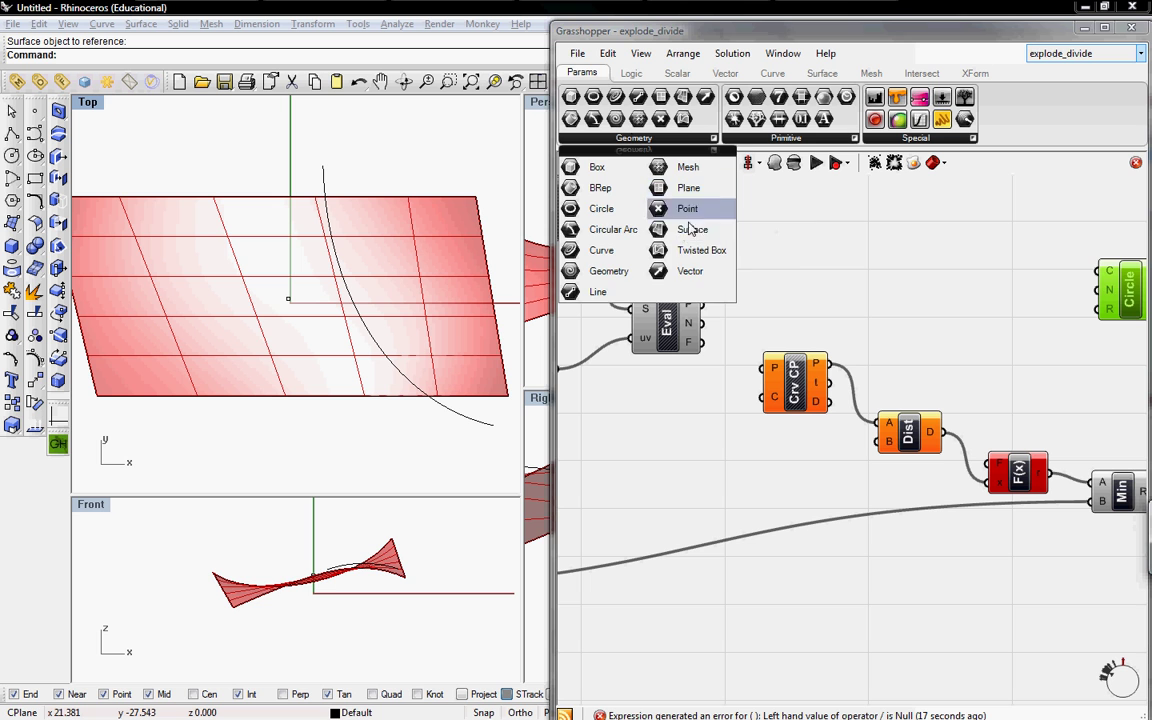
pyautogui.click(600, 251)
pyautogui.click(655, 400)
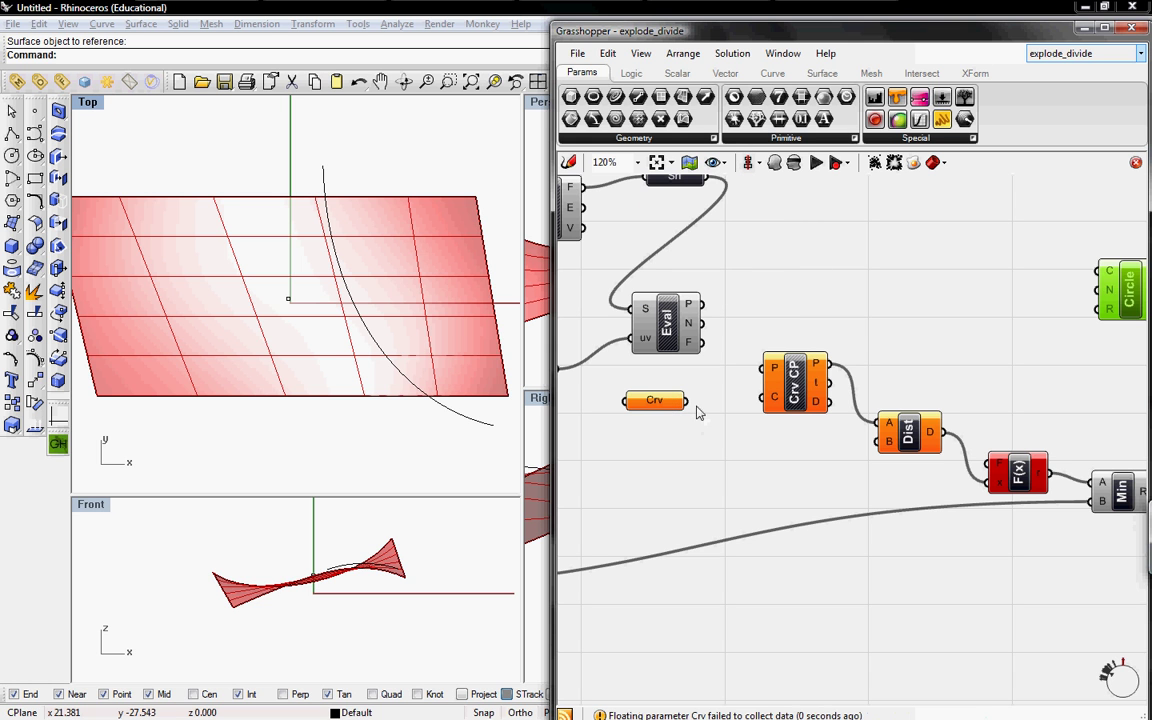
pyautogui.moveTo(687, 401); pyautogui.dragTo(768, 405)
pyautogui.rightClick(658, 400)
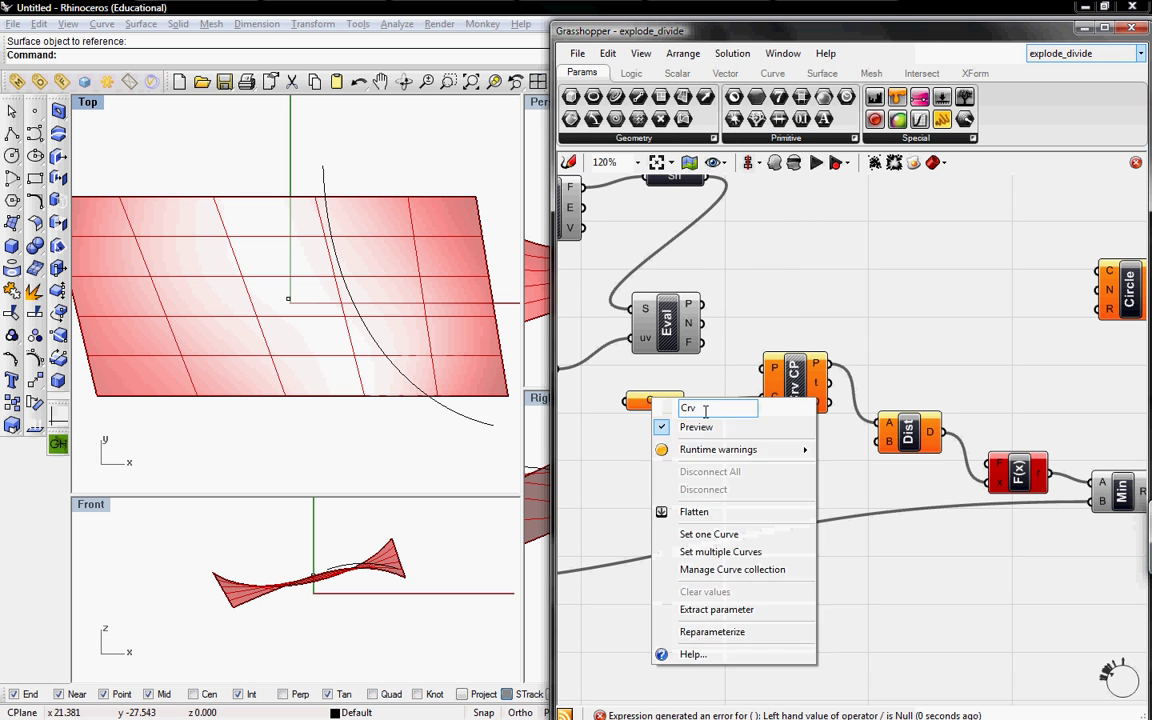
# - Add a Point parameter above Crv CP and reference the existing Rhino point near the origin
pyautogui.click(651, 140)
pyautogui.click(687, 208)
pyautogui.click(874, 285)
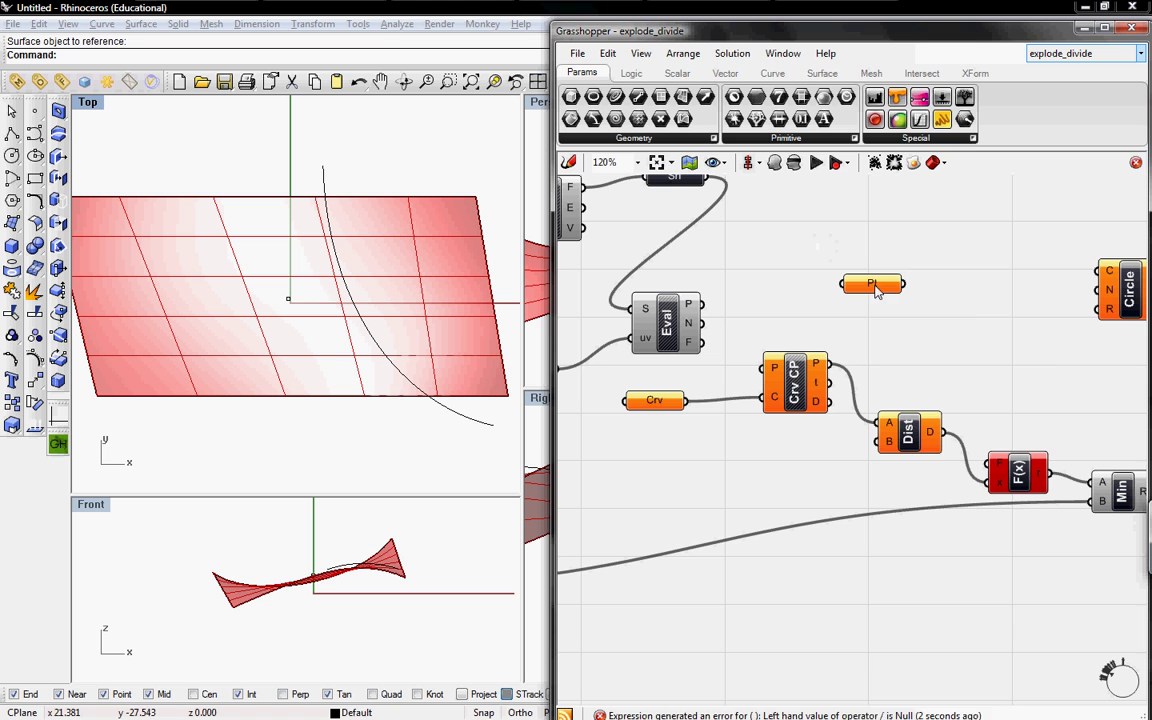
pyautogui.rightClick(874, 285)
pyautogui.click(928, 425)
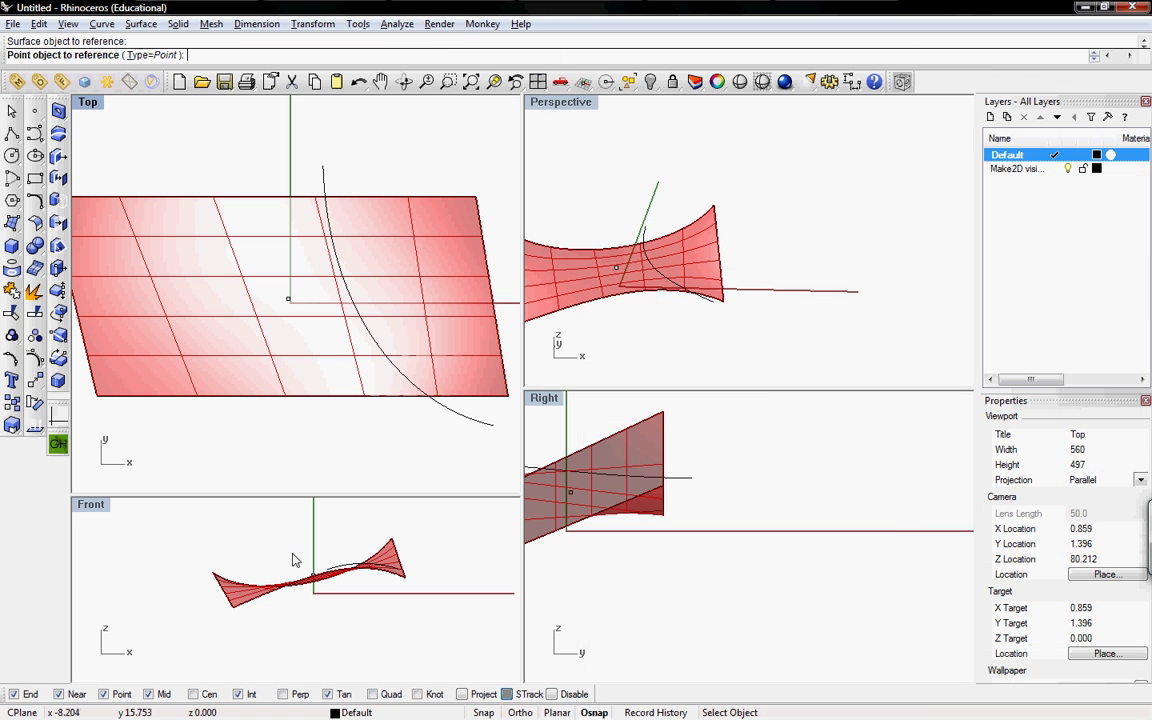
pyautogui.click(313, 577)
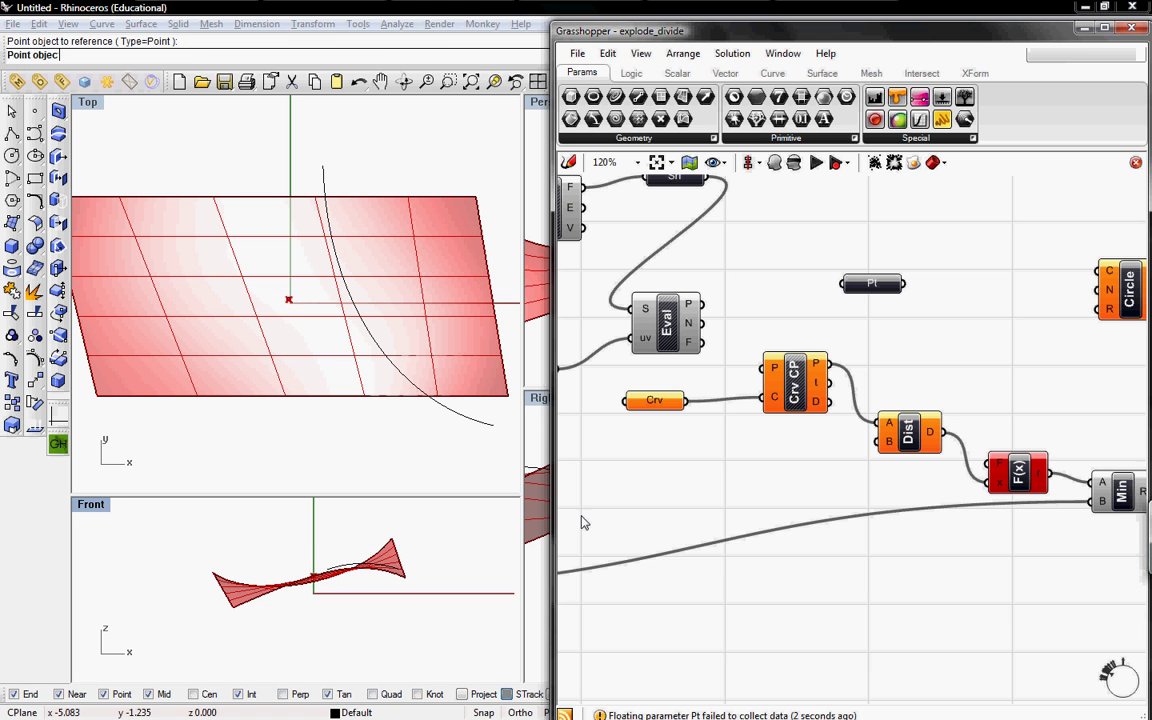
# - Assign the curved line crossing the surface in Rhino to the Crv parameter
pyautogui.rightClick(679, 401)
pyautogui.click(748, 536)
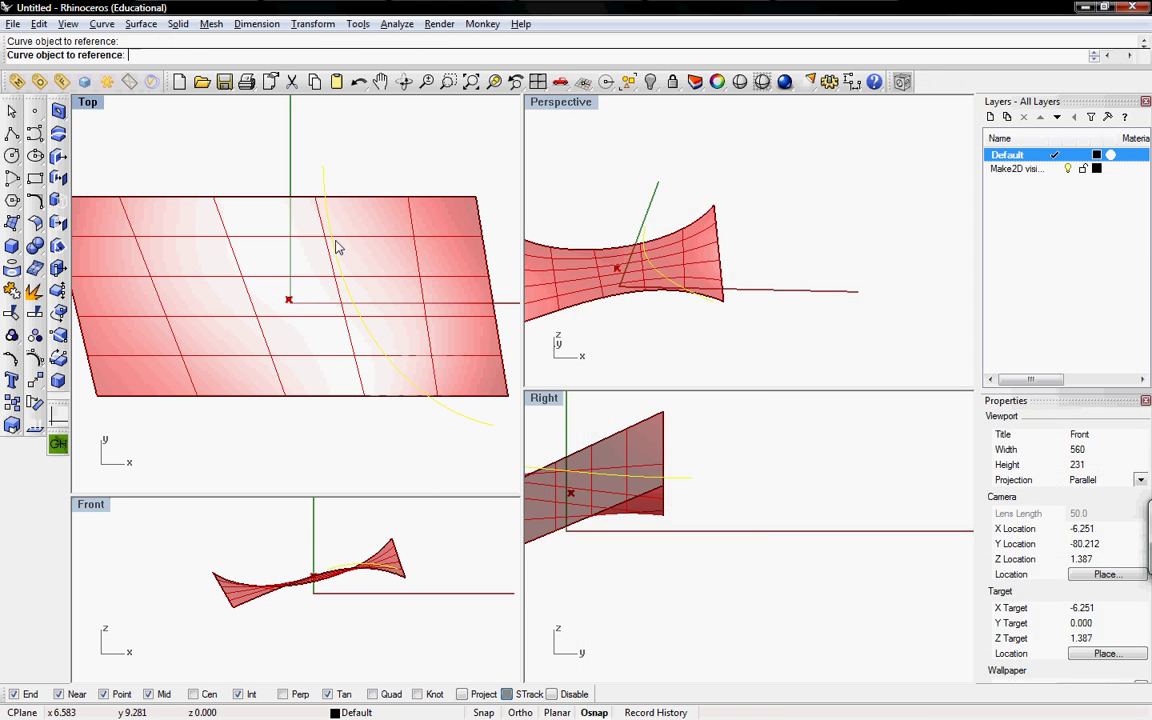
pyautogui.click(335, 243)
# - Rearrange Dist and Pt, and connect Eval's P output to Dist's A input and the Pt parameter to Dist's B input
pyautogui.moveTo(916, 447); pyautogui.dragTo(933, 381)
pyautogui.moveTo(918, 381); pyautogui.dragTo(864, 375, button='right')
pyautogui.moveTo(818, 287); pyautogui.dragTo(762, 289)
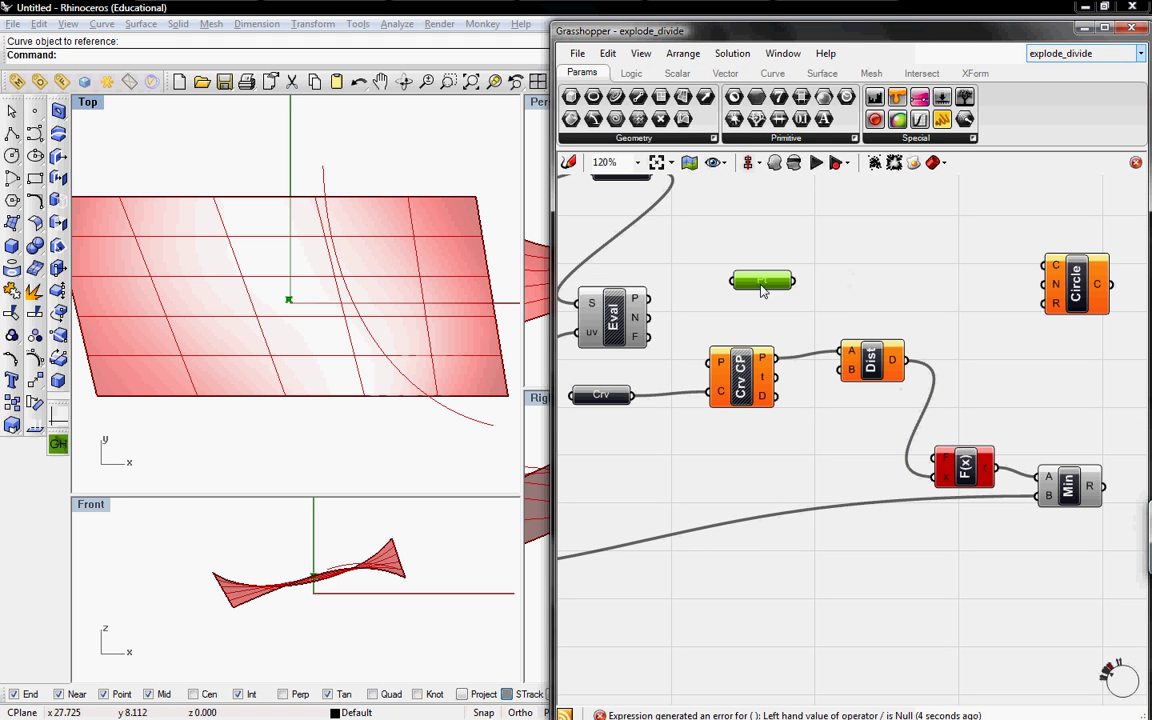
pyautogui.moveTo(848, 356); pyautogui.dragTo(645, 297)
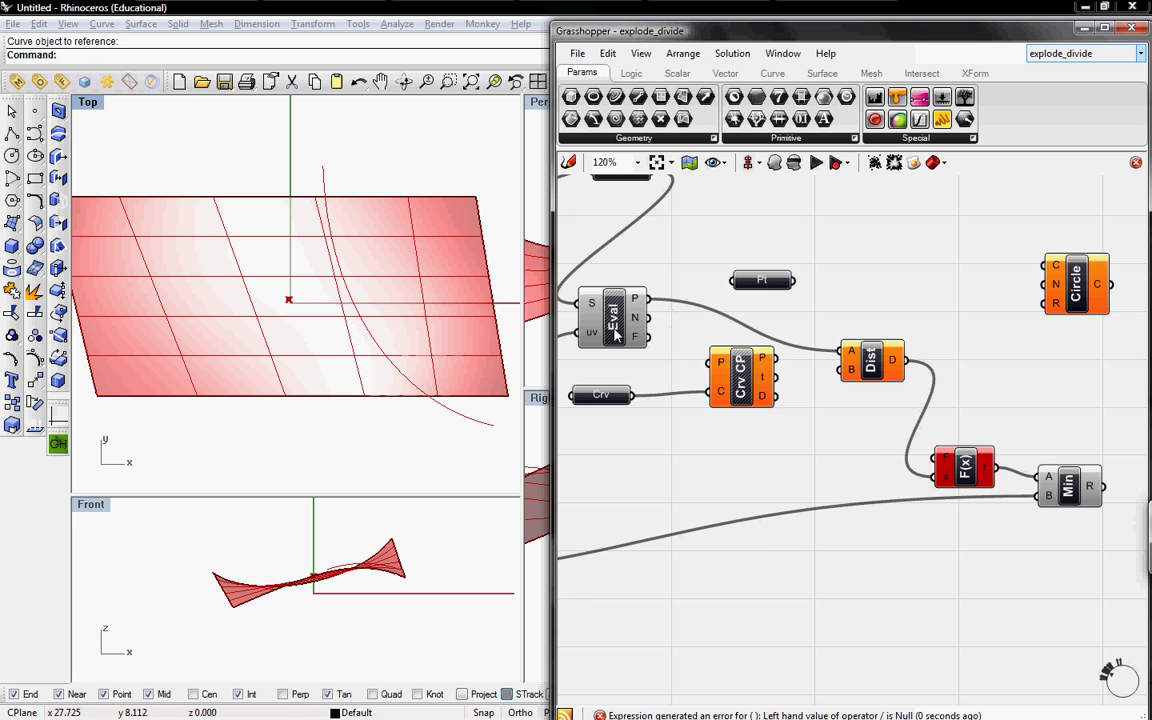
pyautogui.moveTo(614, 333); pyautogui.dragTo(745, 347, button='right')
pyautogui.moveTo(982, 346); pyautogui.dragTo(889, 353, button='right')
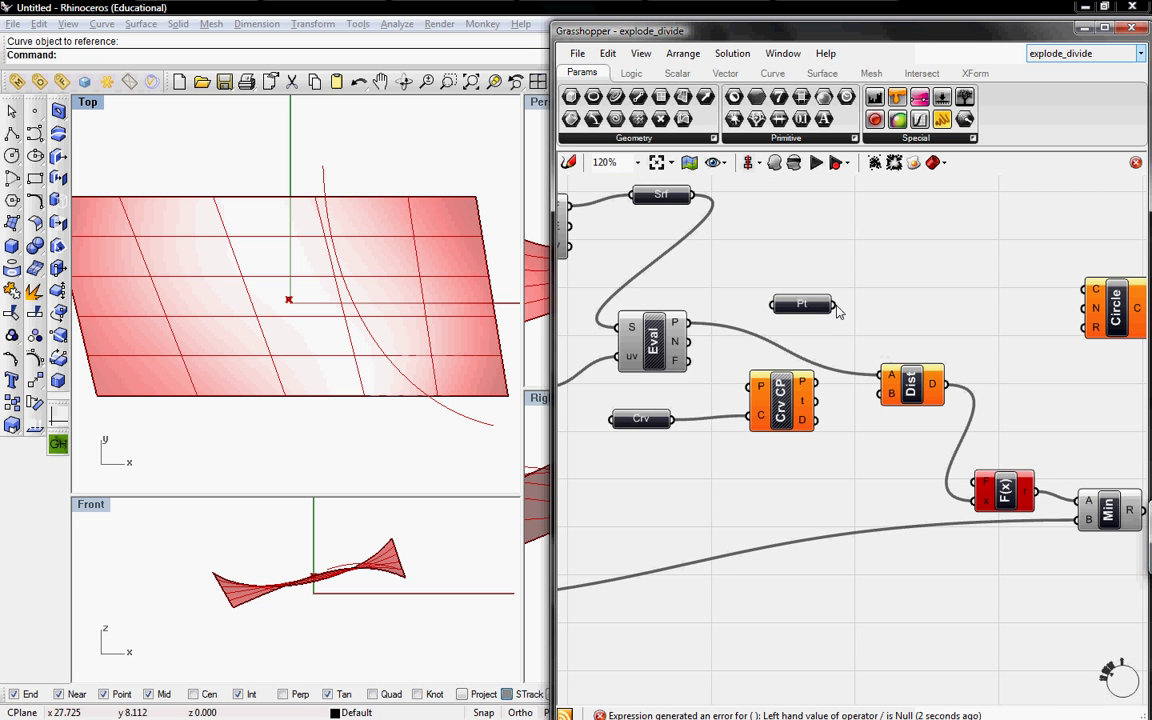
pyautogui.moveTo(833, 304); pyautogui.dragTo(889, 393)
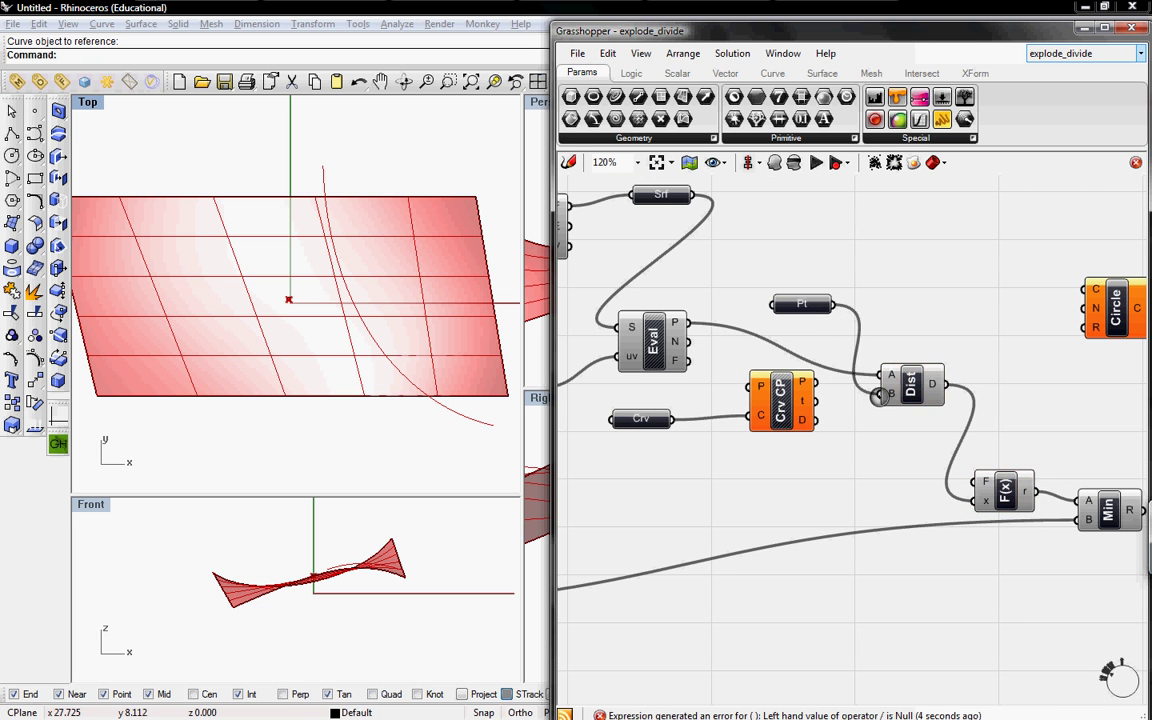
# - Connect the pasted slider to F(x)'s F input and Min's R output to Circle's R input
pyautogui.moveTo(1067, 462); pyautogui.dragTo(925, 451, button='right')
pyautogui.moveTo(972, 497); pyautogui.dragTo(943, 316)
pyautogui.click(972, 300)
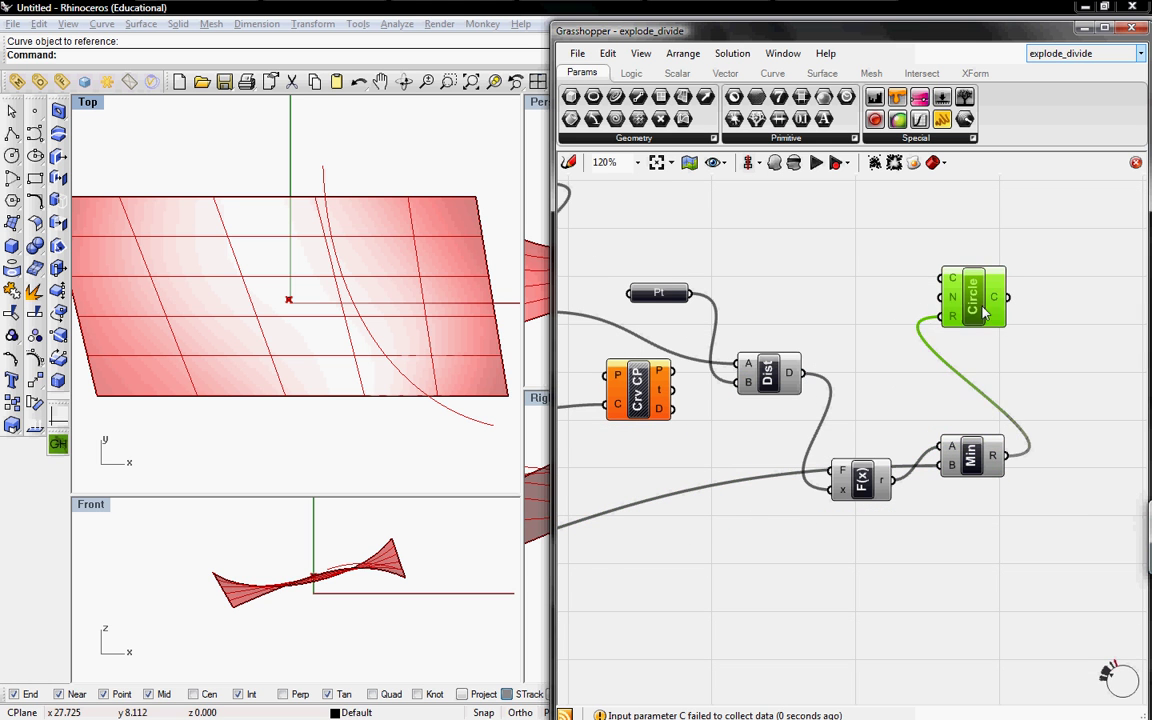
# - Connect Eval's P output to Circle's C input and Eval's N output to Circle's N input
pyautogui.moveTo(932, 333); pyautogui.dragTo(1065, 342, button='right')
pyautogui.moveTo(1075, 288); pyautogui.dragTo(676, 316)
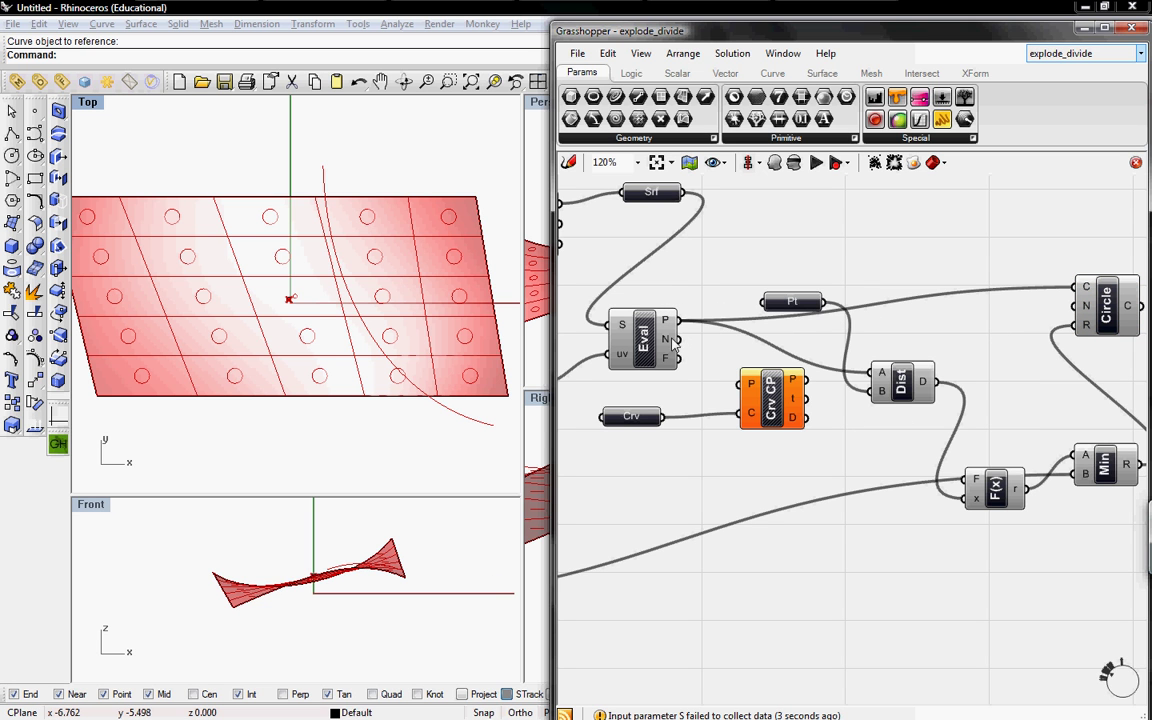
pyautogui.moveTo(669, 345)
pyautogui.moveTo(680, 338); pyautogui.dragTo(1084, 306)
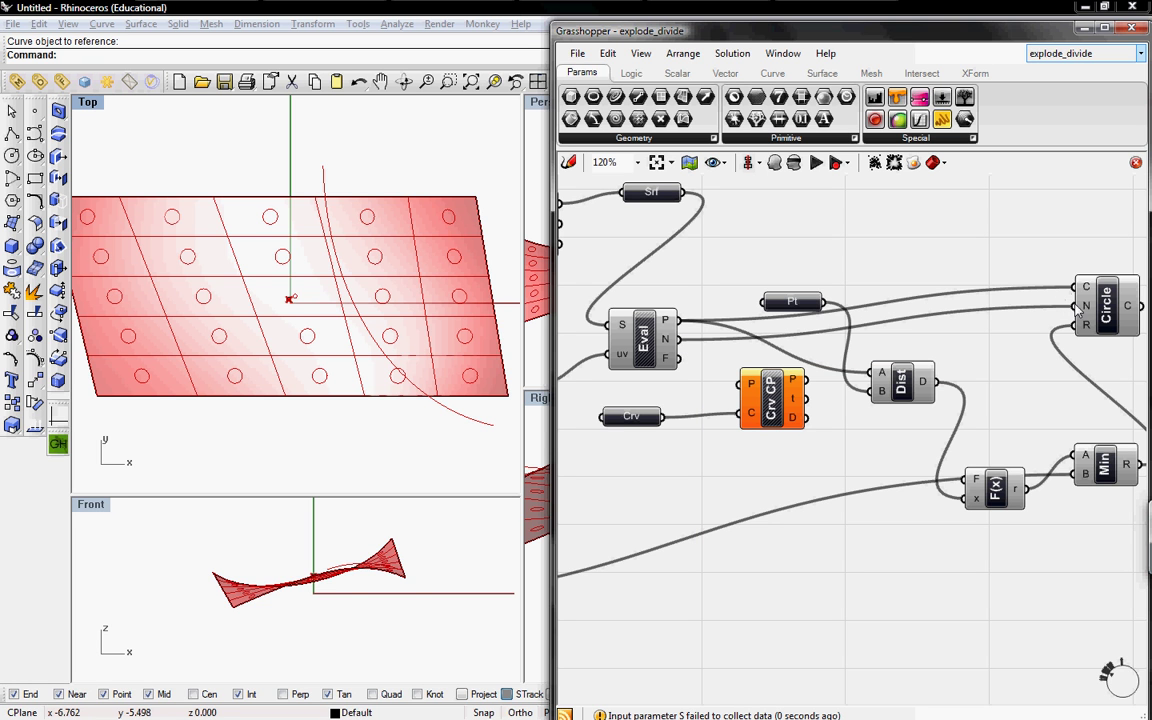
# - Inspect the circles' orientation on the surface in the Front view and in a maximized Perspective view
pyautogui.scroll(5, 399, 576)
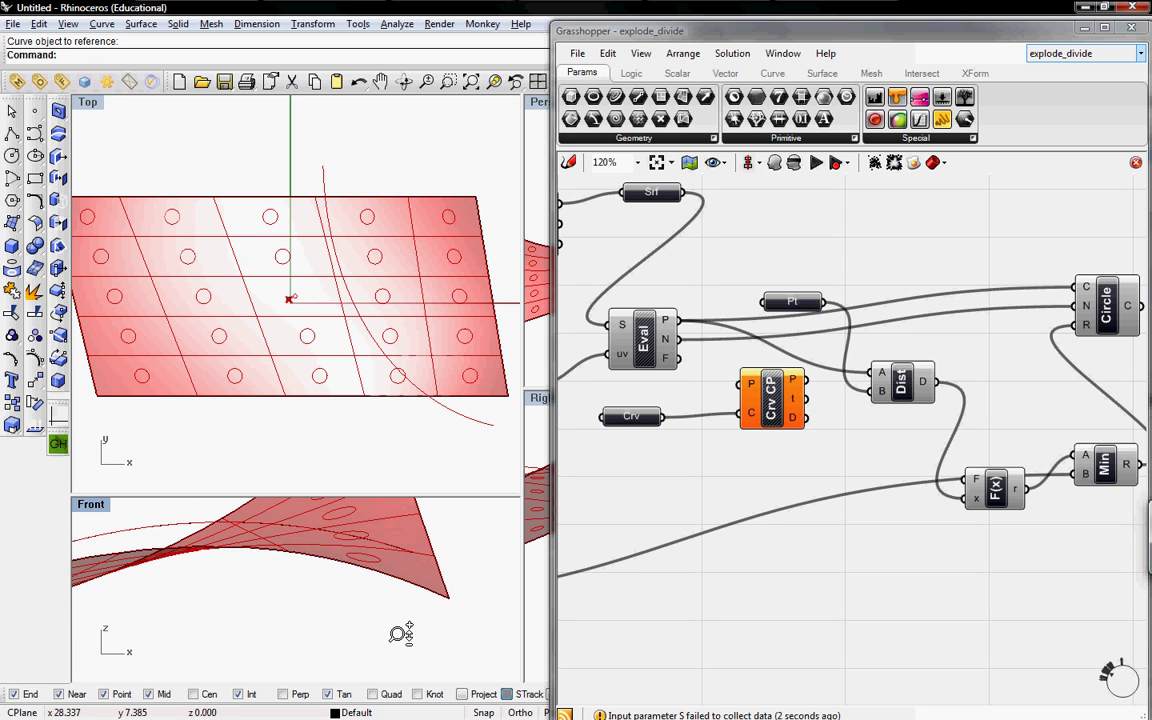
pyautogui.moveTo(365, 603); pyautogui.dragTo(320, 658, button='right')
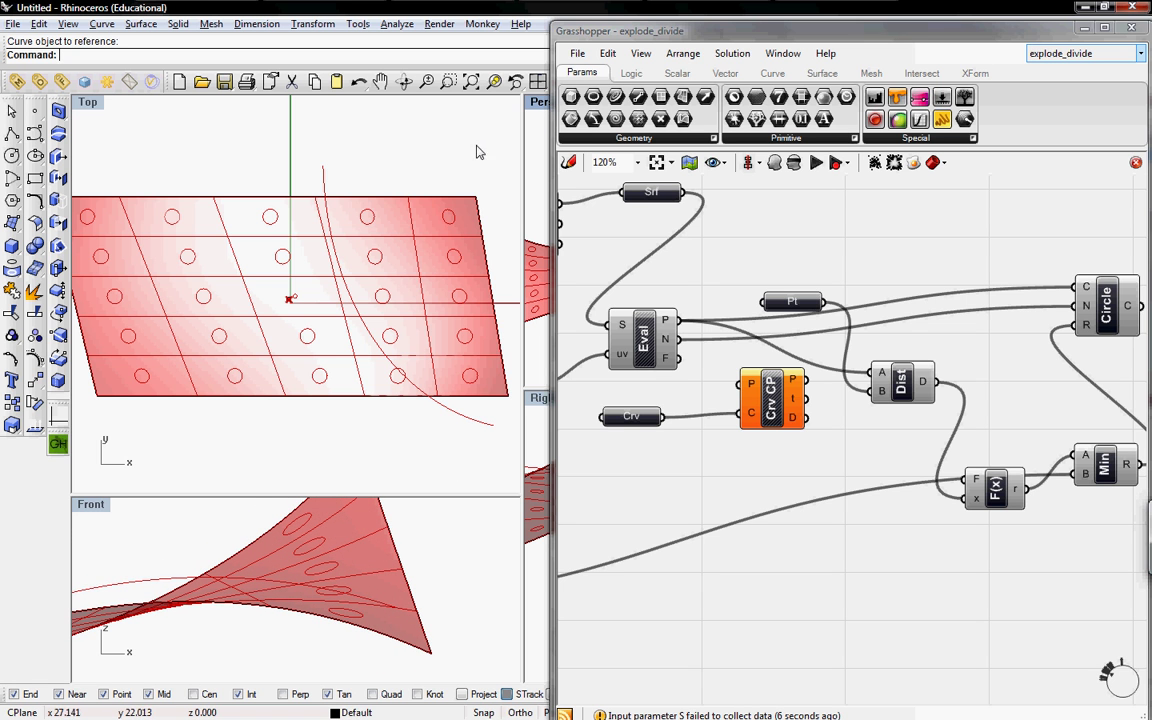
pyautogui.doubleClick(533, 104)
pyautogui.moveTo(236, 327); pyautogui.dragTo(262, 588, button='right')
# - Replace Pt with Crv CP's P output at Dist's B input and connect Eval's P output to Crv CP's P input
pyautogui.moveTo(723, 410); pyautogui.dragTo(766, 429, button='right')
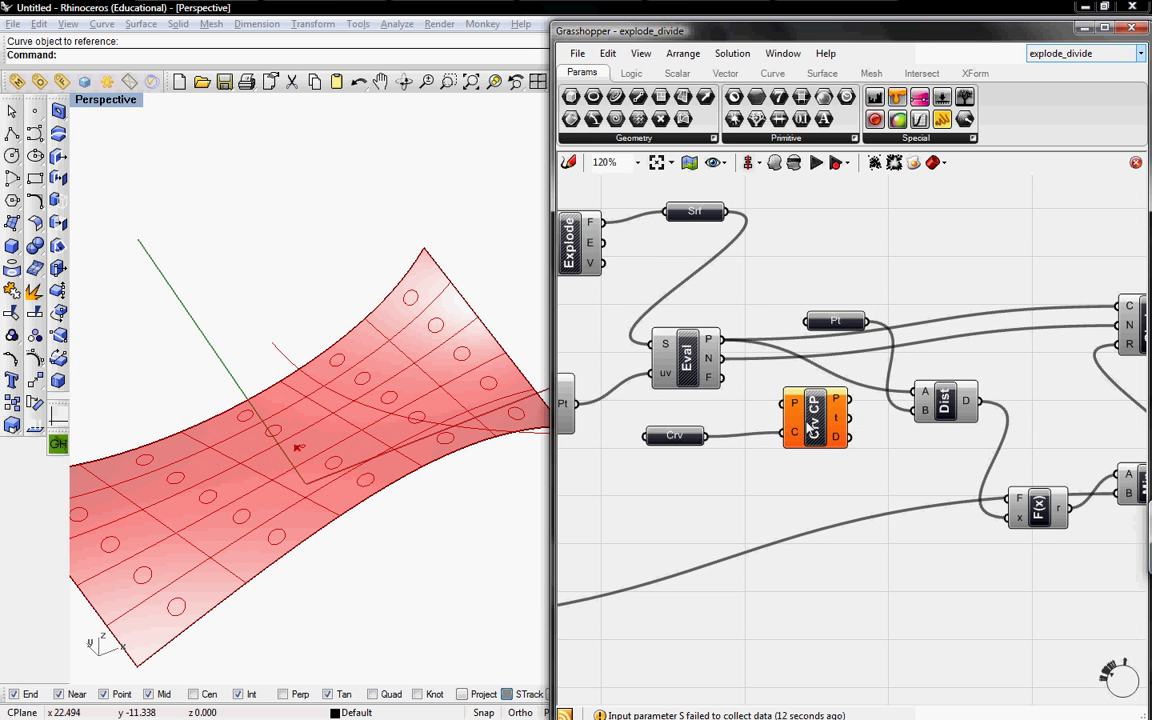
pyautogui.moveTo(826, 420); pyautogui.dragTo(918, 411)
pyautogui.moveTo(909, 446); pyautogui.dragTo(843, 453, button='right')
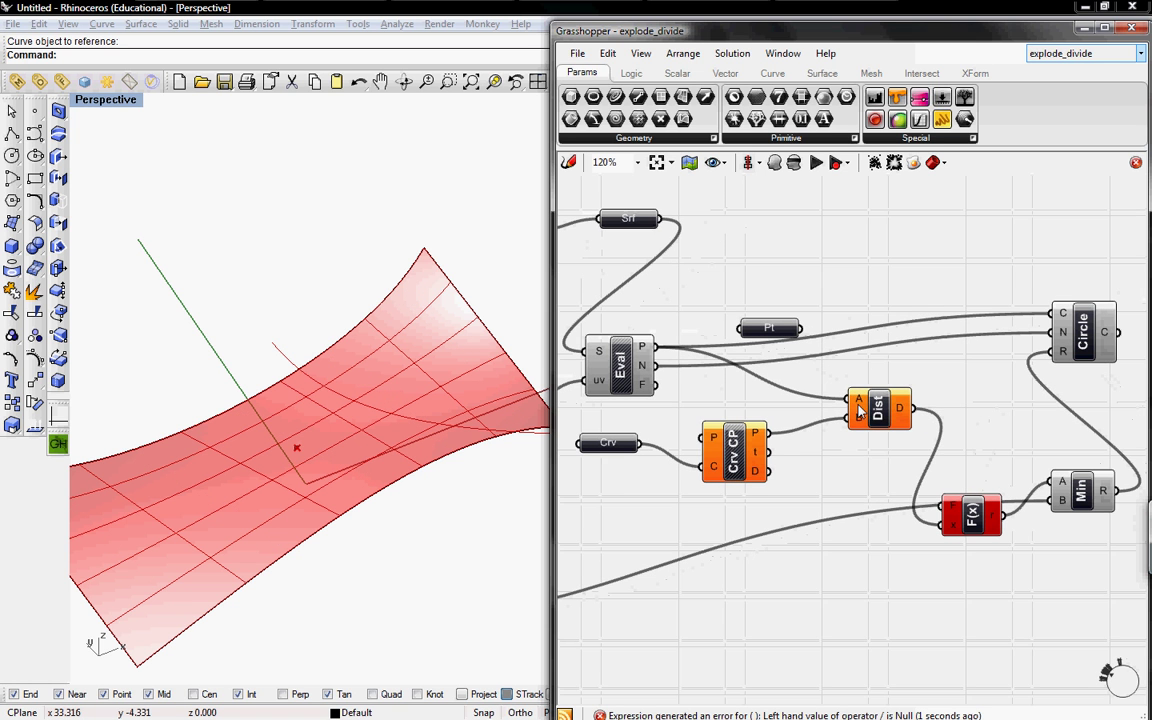
pyautogui.moveTo(886, 410)
pyautogui.mouseDown()
pyautogui.moveTo(878, 388)
pyautogui.moveTo(868, 398)
pyautogui.mouseUp()
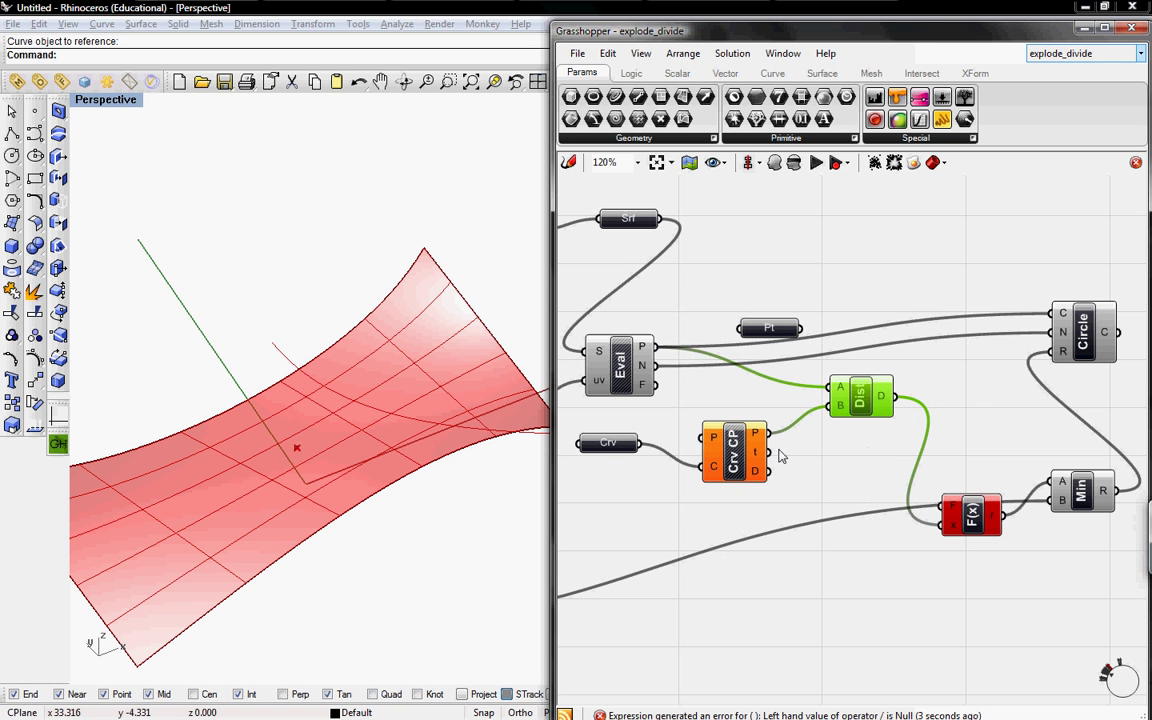
pyautogui.click(714, 440)
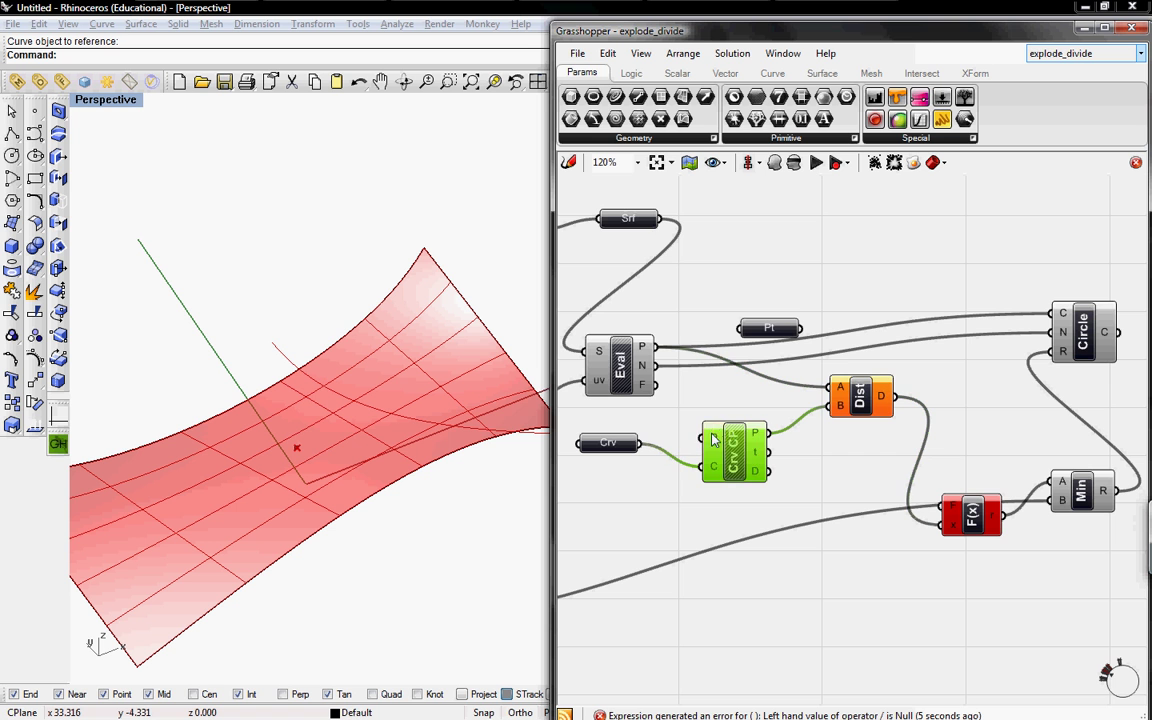
pyautogui.moveTo(703, 437); pyautogui.dragTo(643, 346)
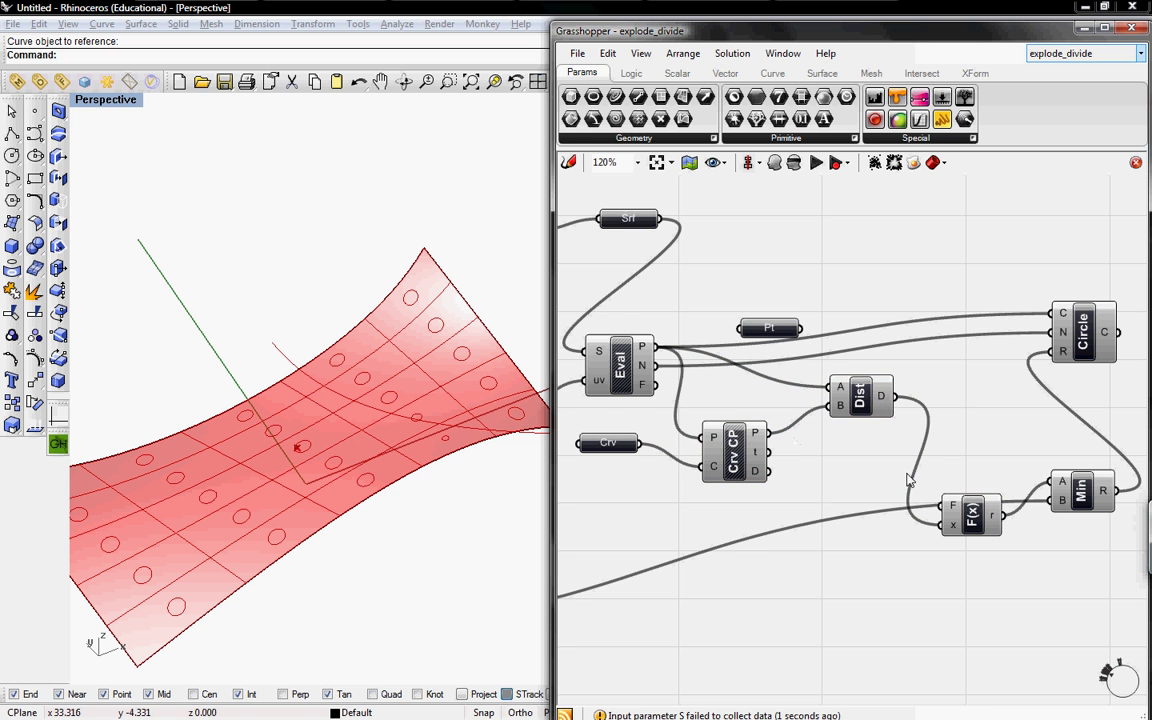
# - Shift the attractor curve slightly over the surface in the Perspective view
pyautogui.moveTo(908, 480); pyautogui.dragTo(860, 481, button='right')
pyautogui.moveTo(360, 455); pyautogui.dragTo(337, 463, button='right')
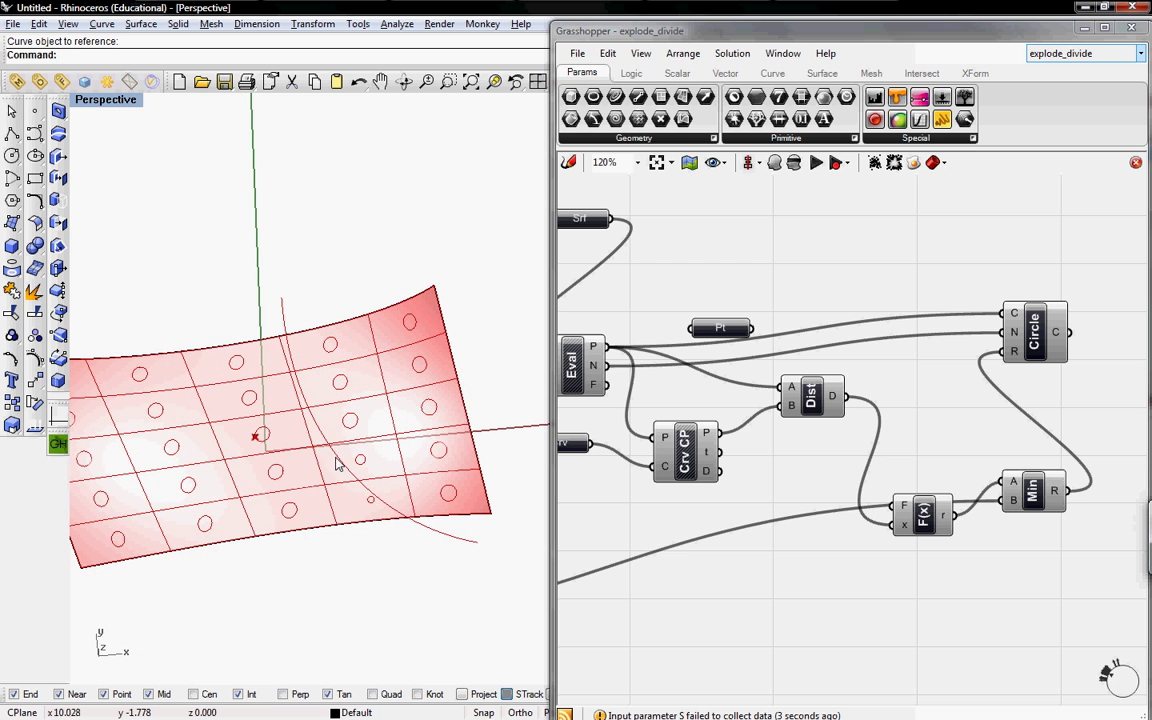
pyautogui.moveTo(256, 462); pyautogui.dragTo(334, 458)
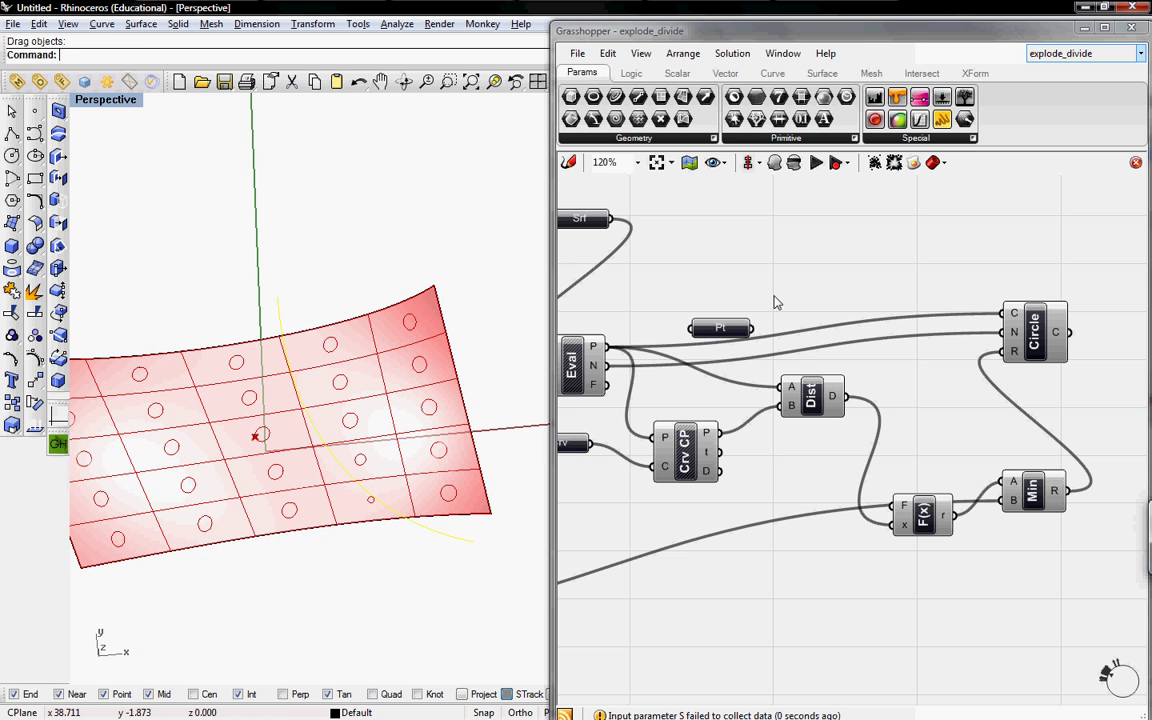
# - Reconnect the Pt parameter to Dist's B input in place of Crv CP and check the circles in Perspective
pyautogui.moveTo(752, 328); pyautogui.dragTo(782, 404)
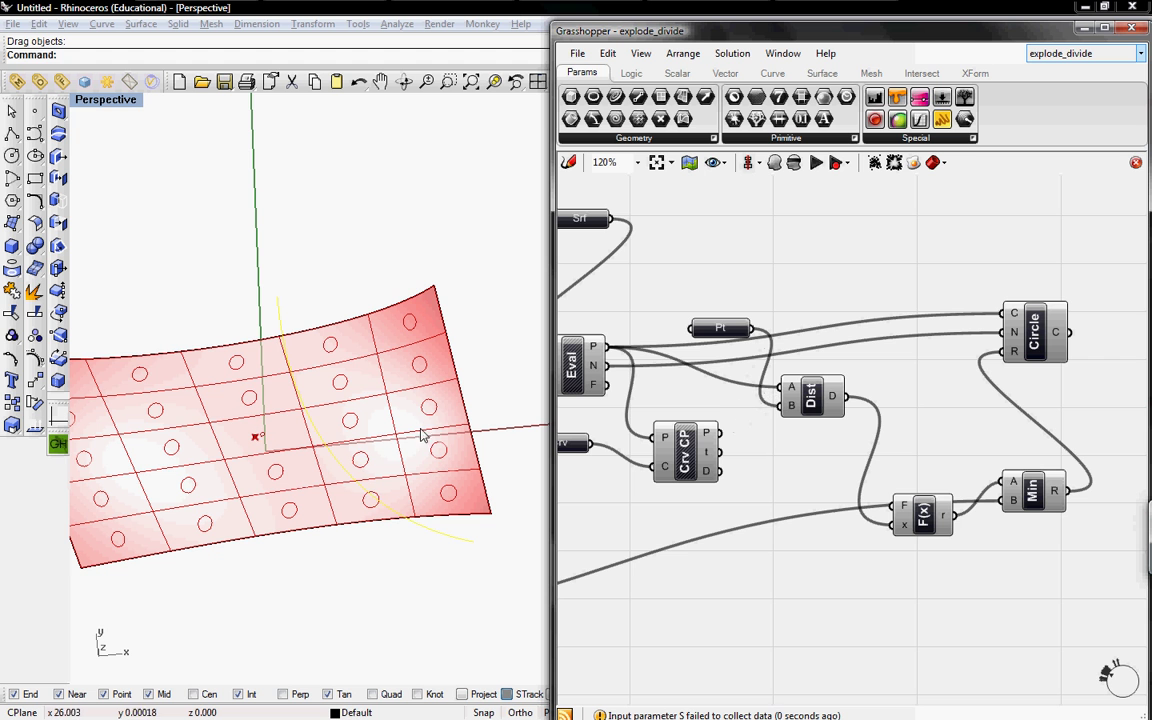
pyautogui.moveTo(782, 418); pyautogui.dragTo(849, 433, button='right')
pyautogui.moveTo(408, 449); pyautogui.dragTo(452, 322, button='right')
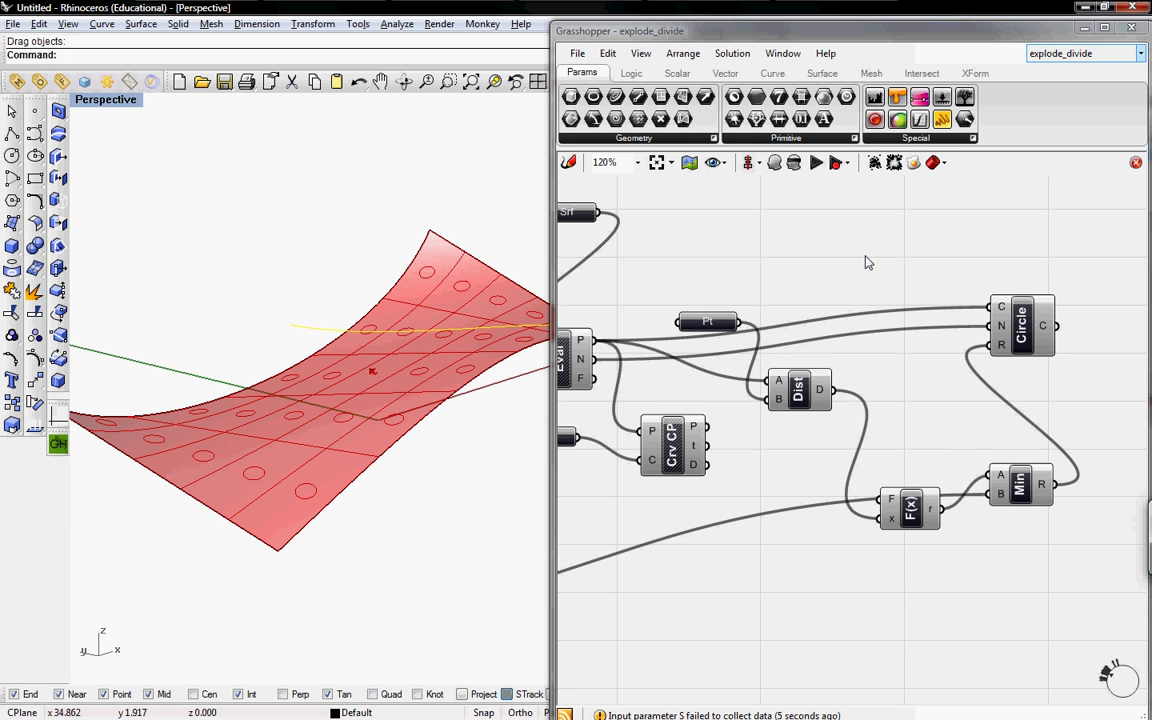